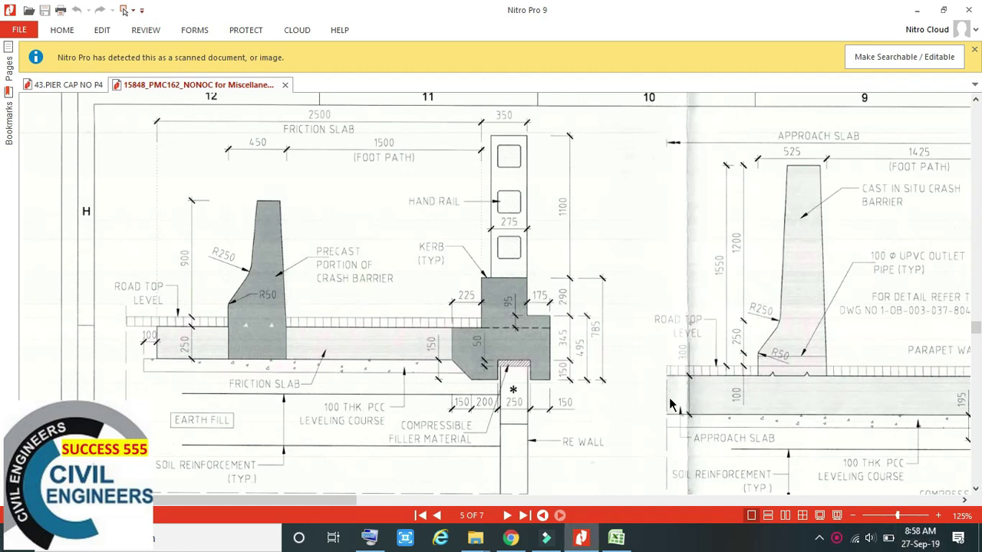
Step: Pan the bridge drawing, zoom it out to 50%, and open the On-Screen Keyboard
left_click_drag(354, 183, 357, 220)
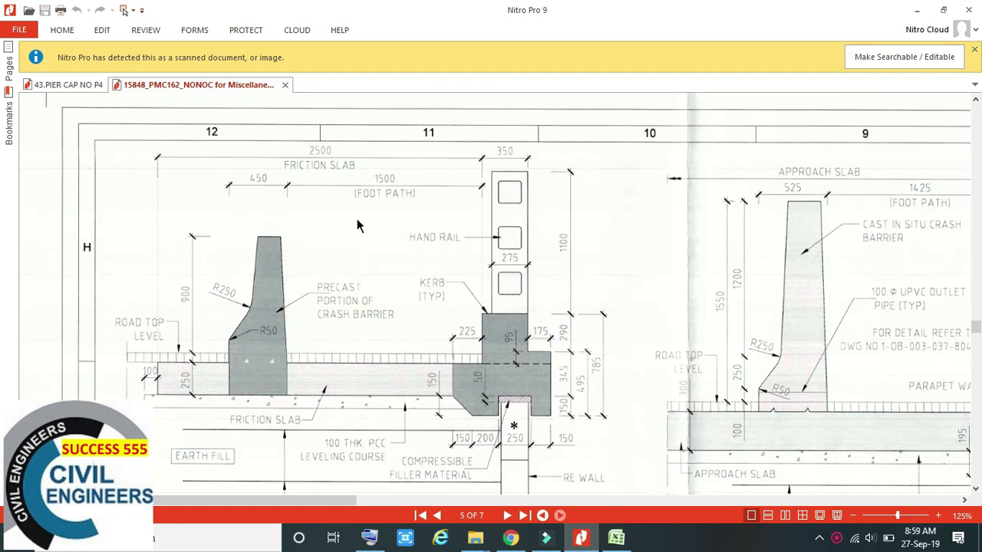
scroll(332, 202, "down", 3, "ctrl")
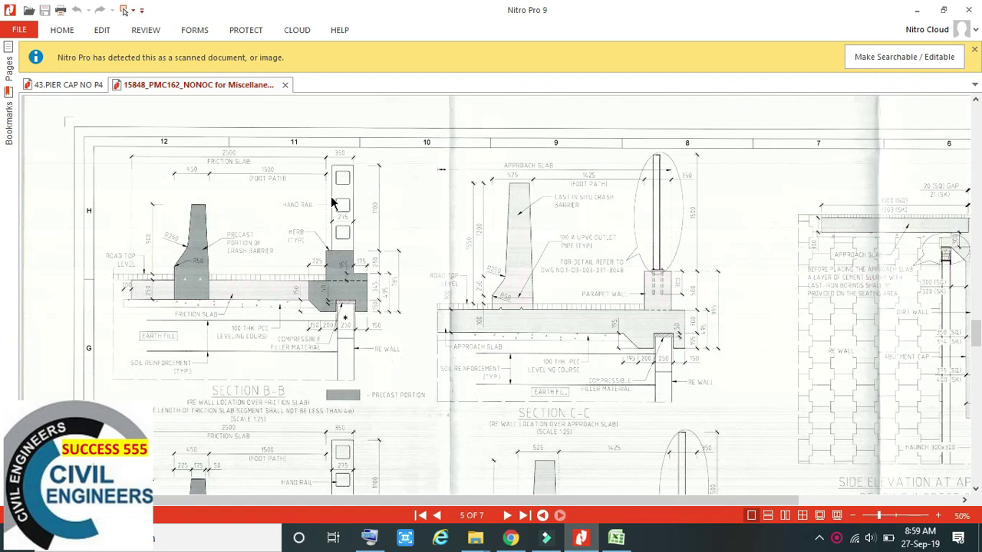
scroll(332, 202, "down", 1, "ctrl")
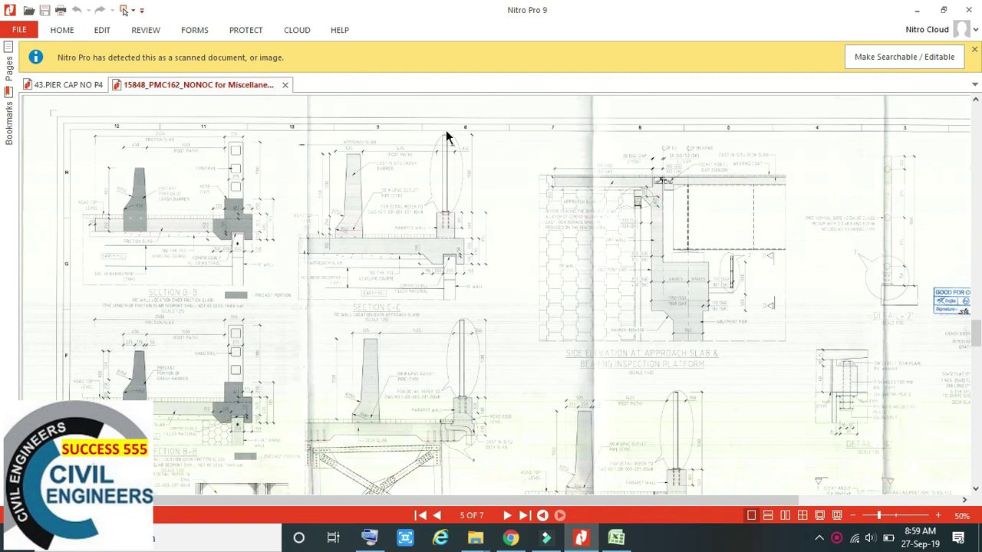
left_click(369, 537)
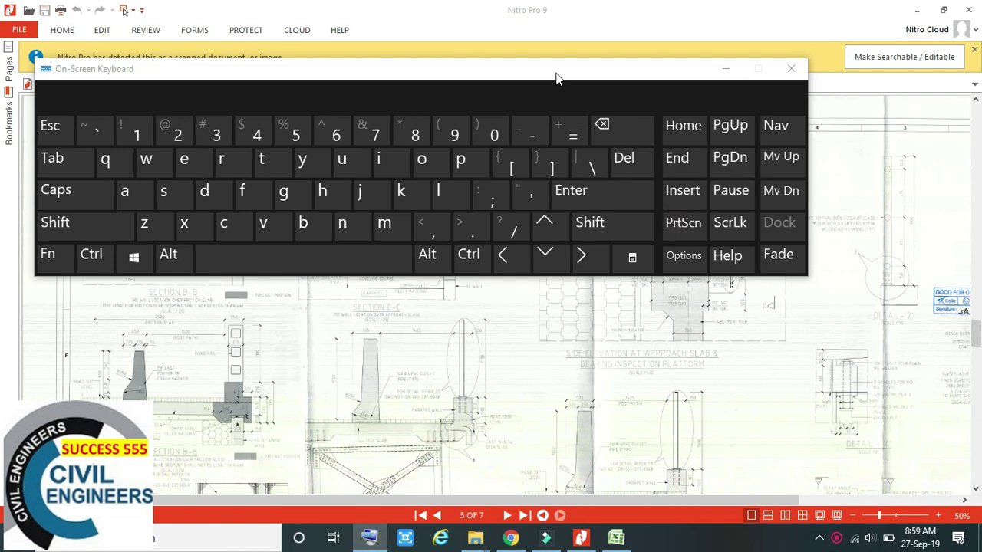
Step: Hide the On-Screen Keyboard and frame Section B-B's friction slab and crash barrier at about 125%
left_click(727, 71)
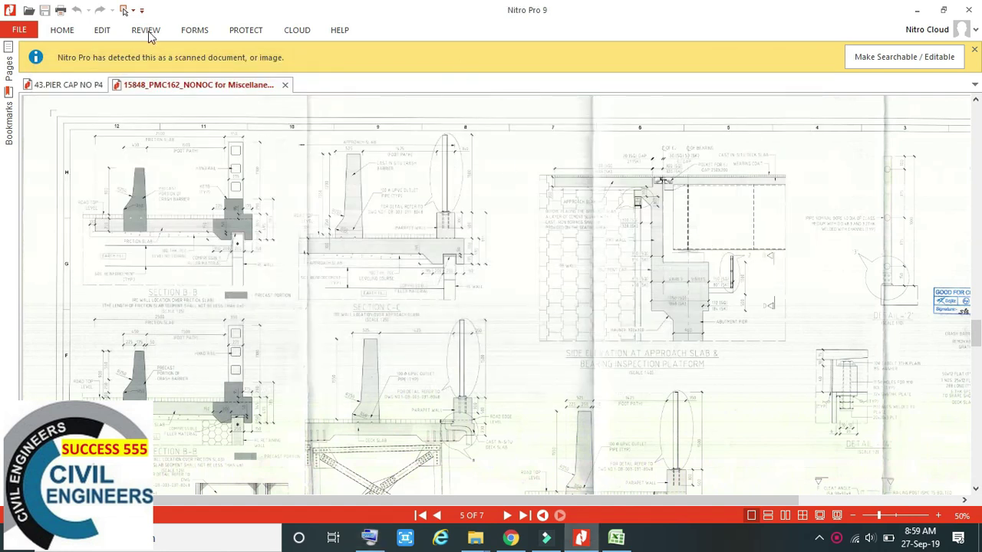
scroll(115, 131, "up", 4)
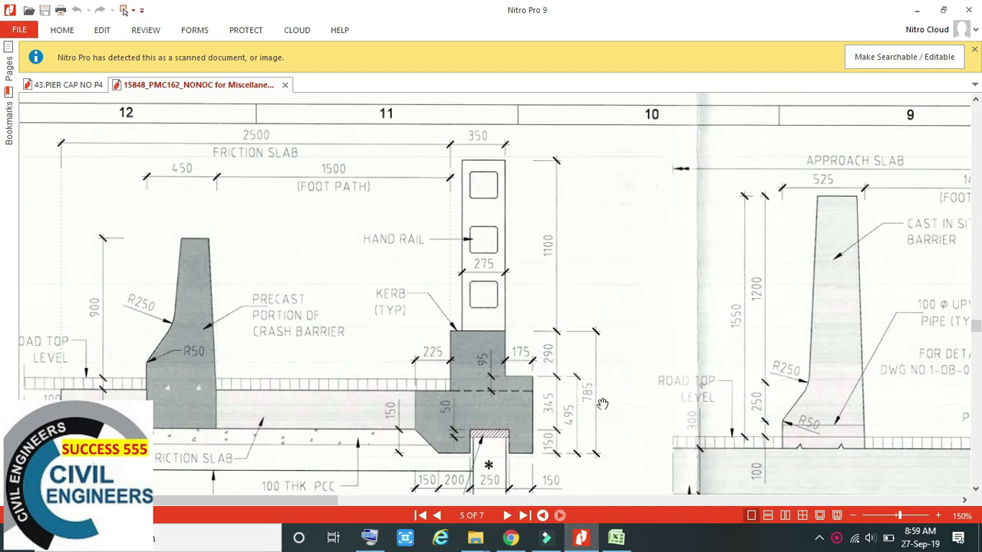
left_click_drag(323, 256, 417, 217)
scroll(417, 218, "down", 1)
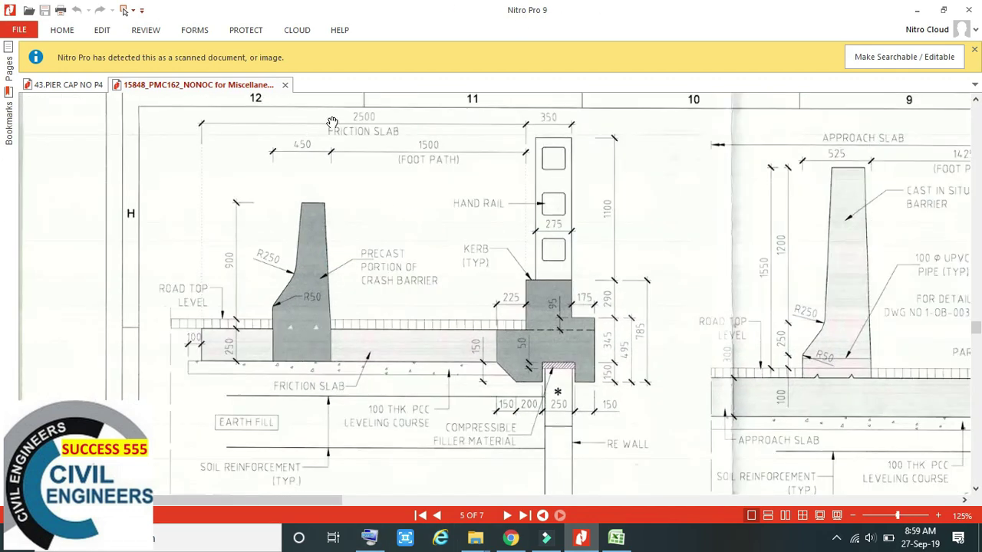
left_click_drag(634, 227, 568, 245)
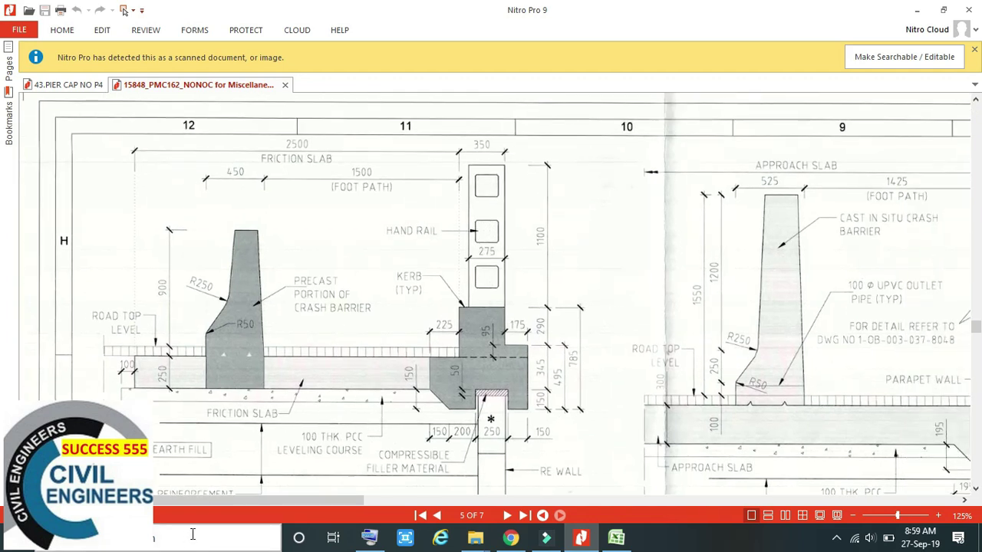
left_click(369, 538)
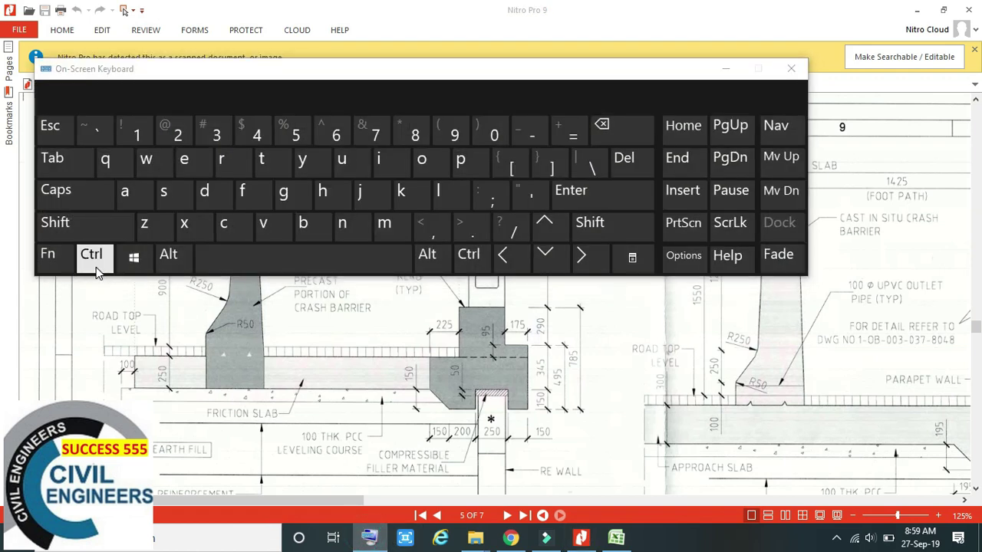
left_click(134, 258)
left_click(71, 230)
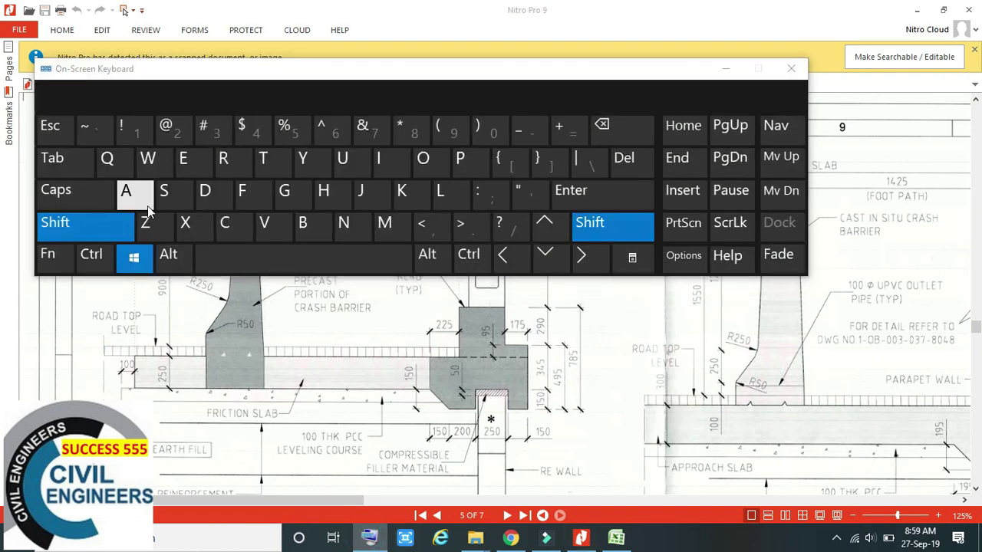
left_click(164, 191)
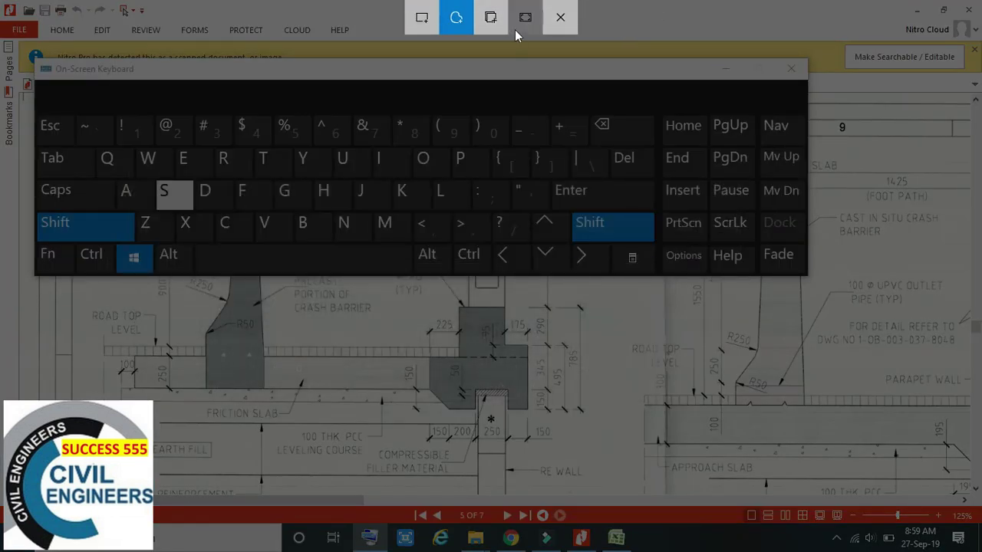
left_click(727, 72)
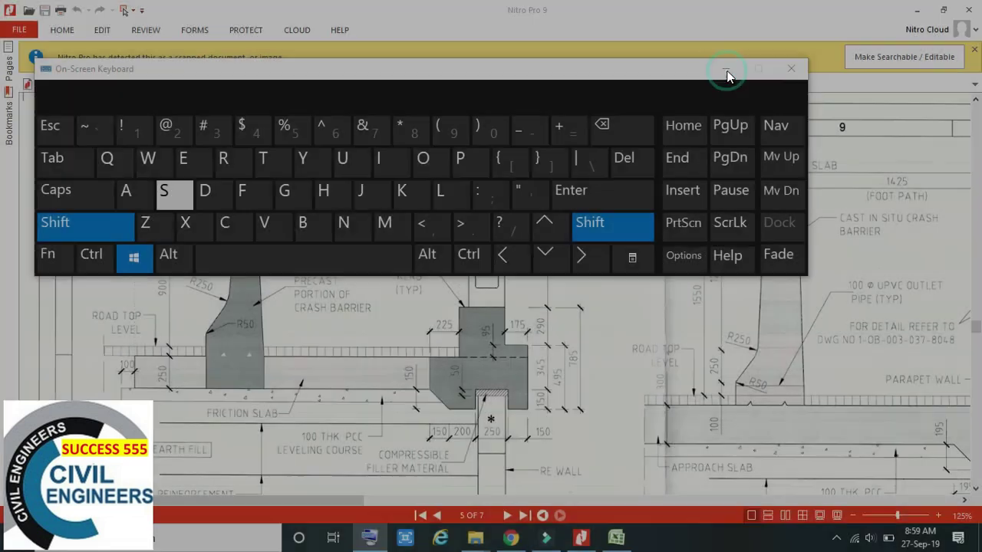
left_click(726, 70)
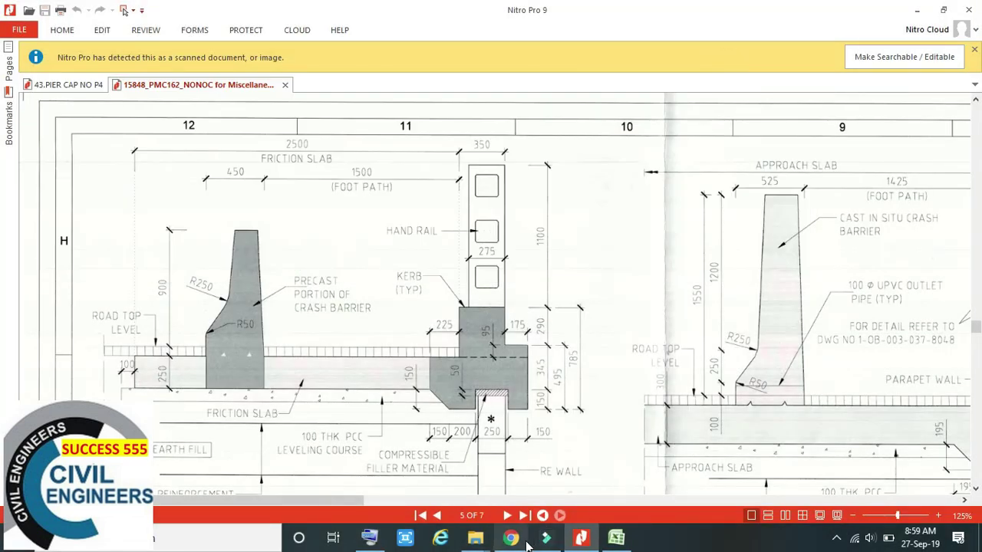
left_click(544, 540)
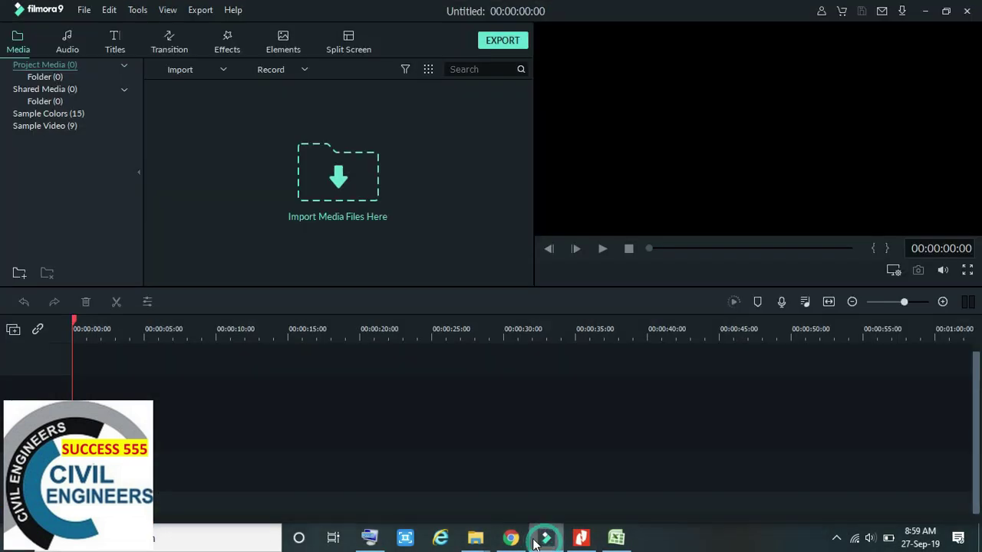
left_click(511, 539)
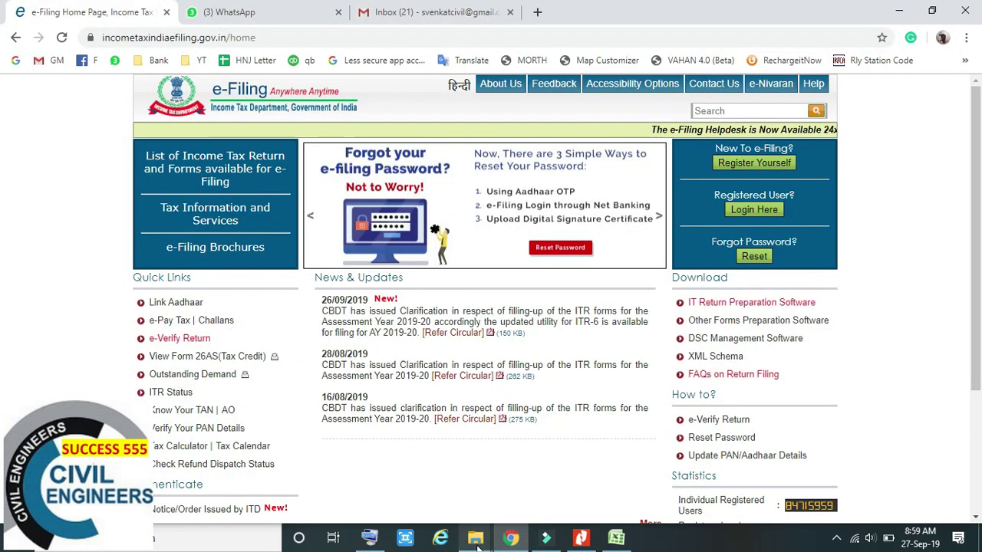
left_click(590, 541)
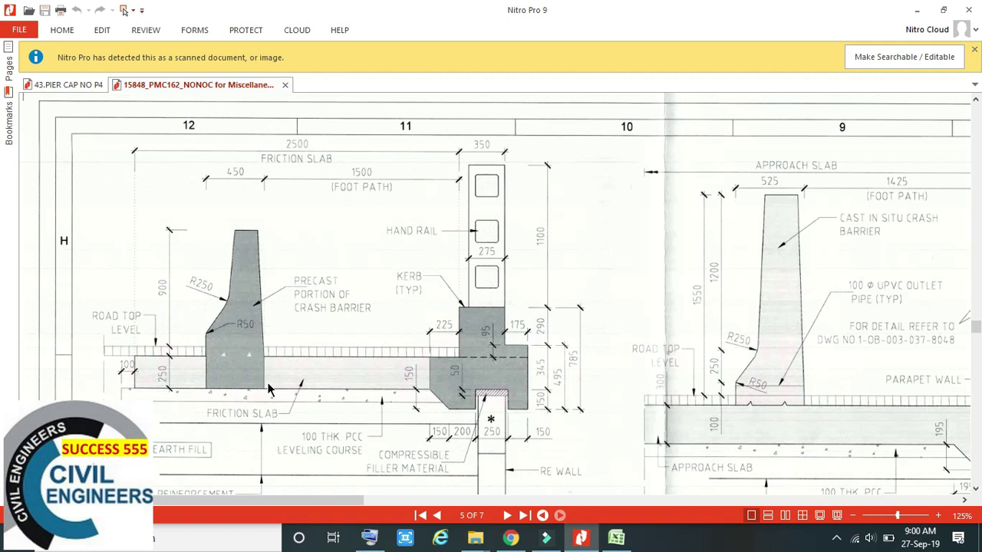
Step: Take a rectangular snip of the Section B-B friction slab and crash barrier detail
key("super+shift+s")
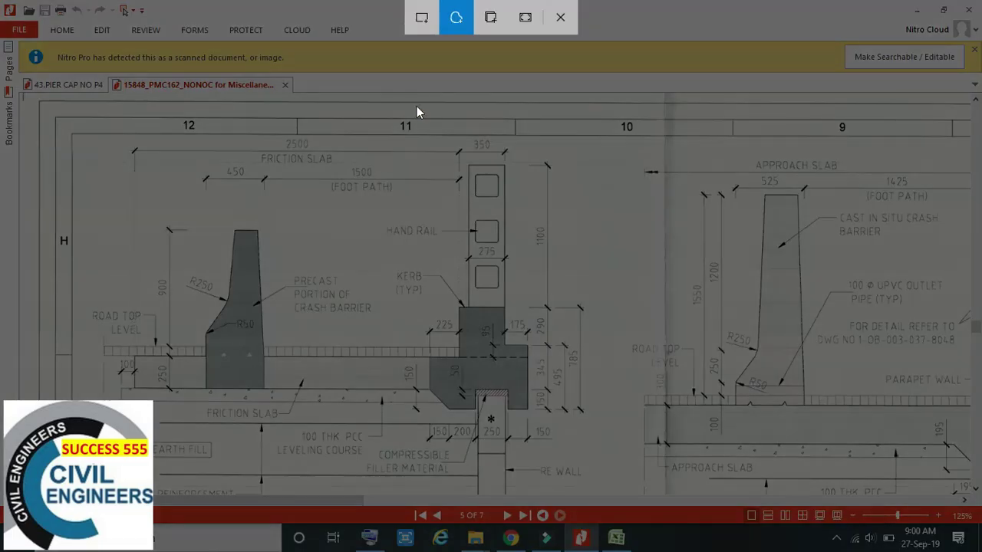
left_click(422, 20)
left_click_drag(77, 138, 607, 490)
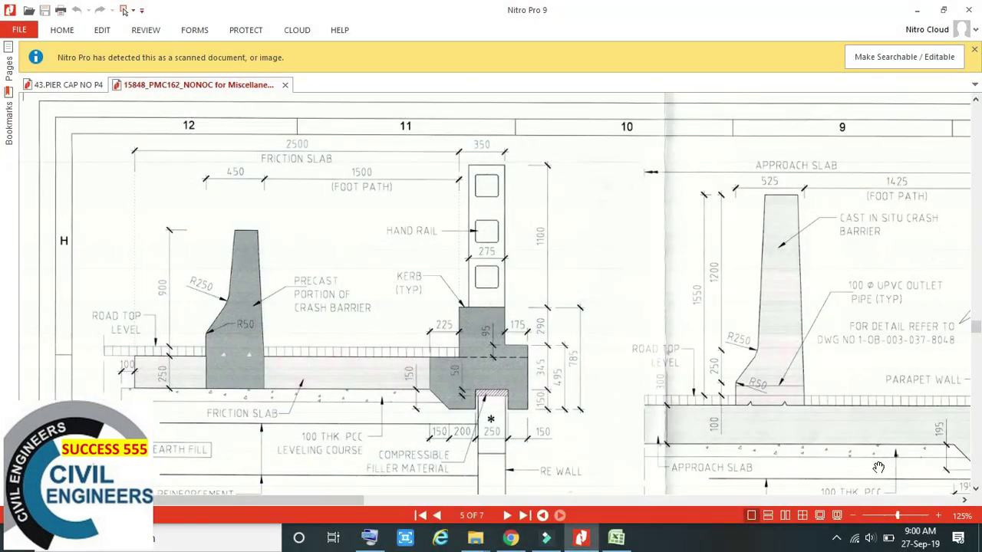
left_click(510, 537)
Step: Paste the drawing snip into the WhatsApp chat, dismiss the preview, and move to Gmail
left_click(290, 9)
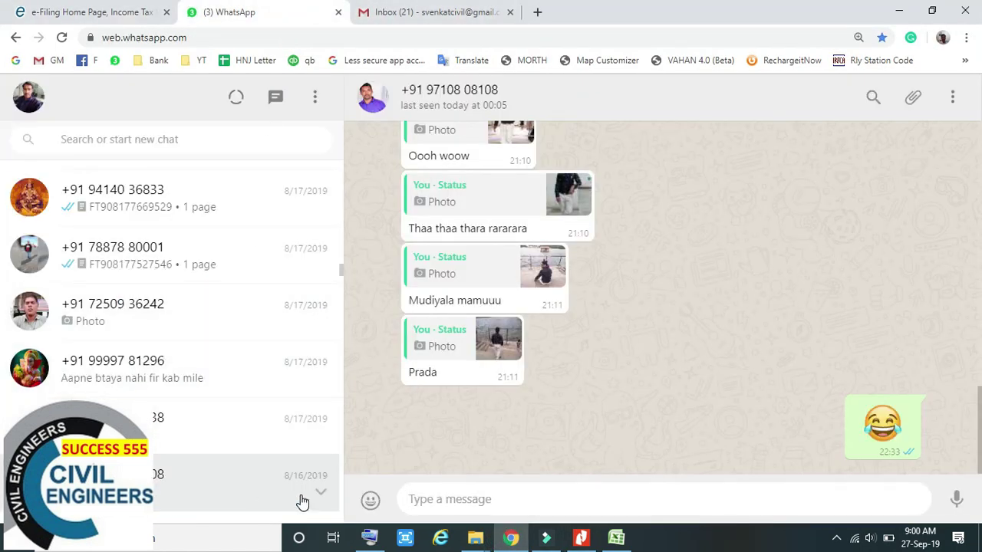
key("ctrl+v")
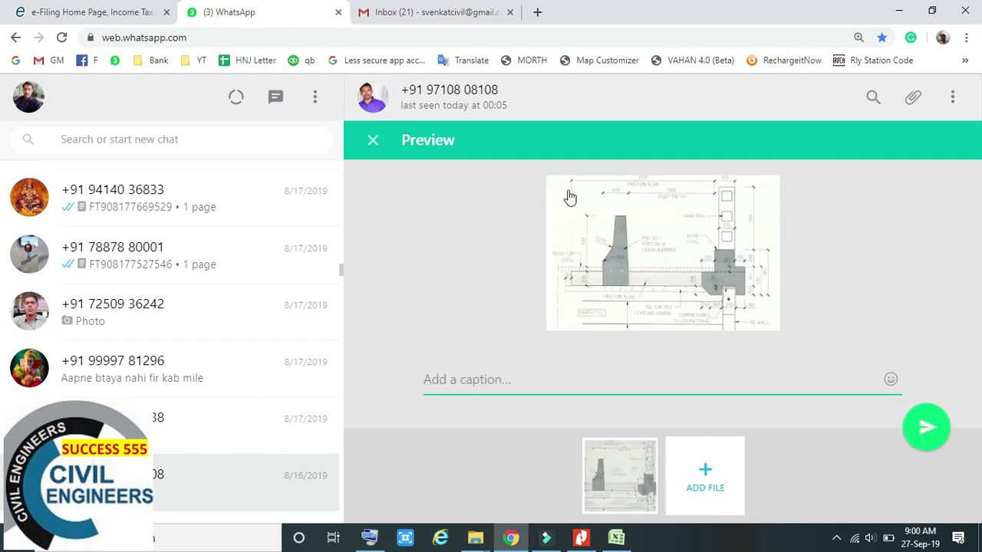
key("Escape")
left_click(430, 12)
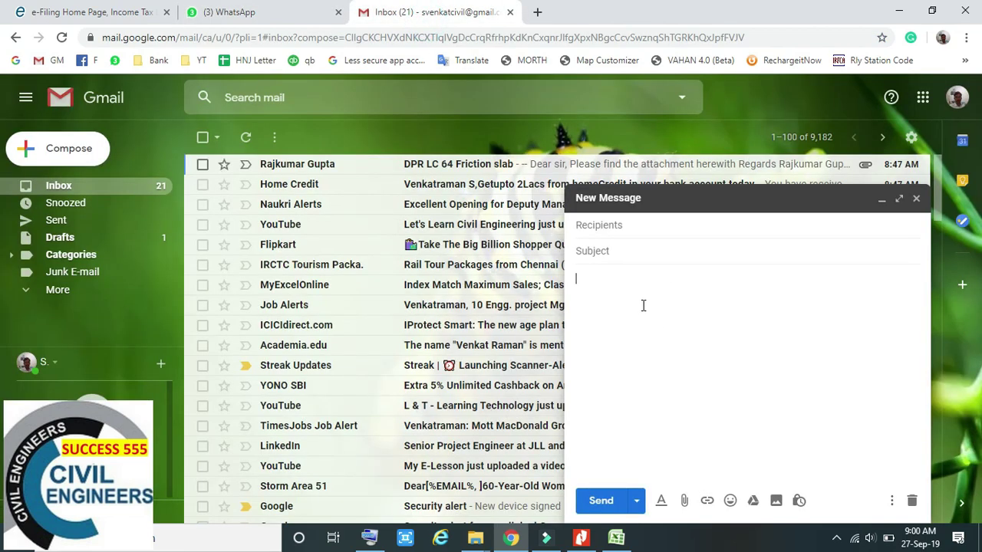
Step: Paste the drawing snip into the Gmail message body and again into the WhatsApp chat
key("ctrl+v")
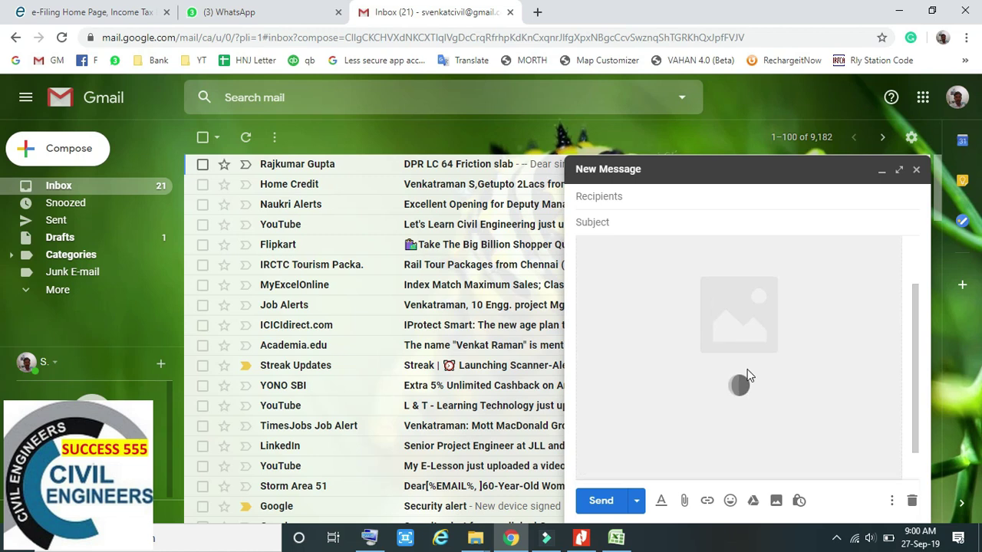
scroll(736, 368, "up", 1)
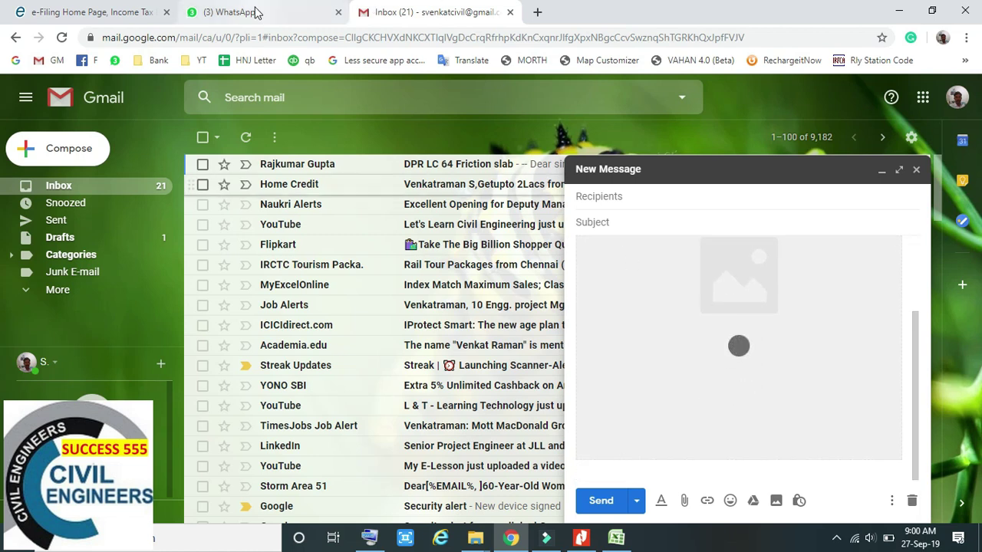
left_click(247, 12)
key("ctrl+v")
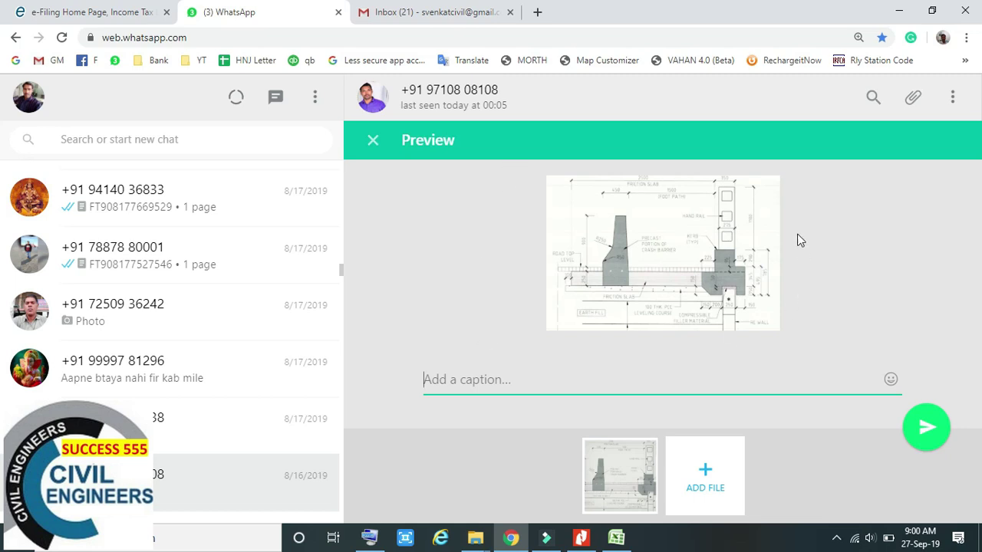
left_click(410, 12)
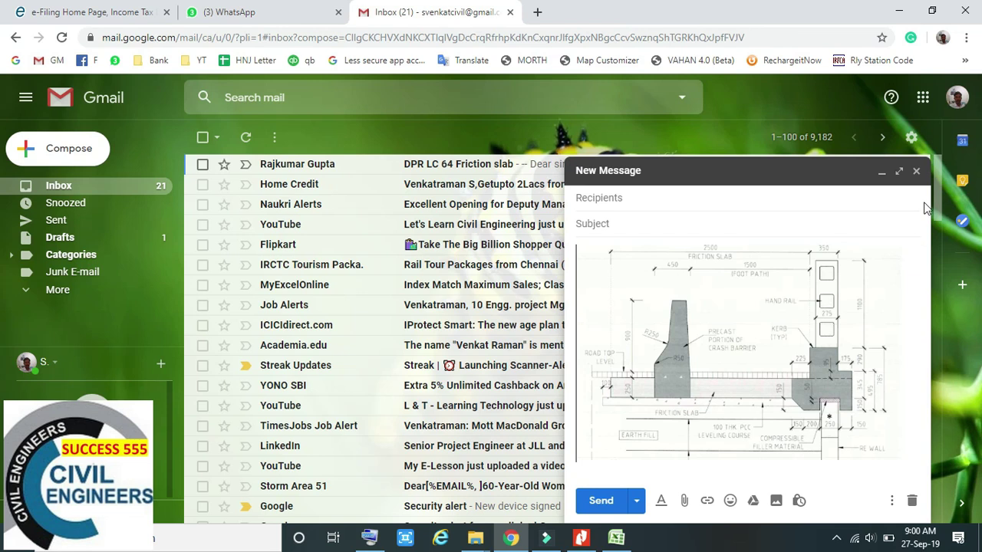
Step: Close the Gmail compose window, zoom the Nitro drawing to 75%, and return to e-Filing
left_click(916, 171)
left_click(296, 13)
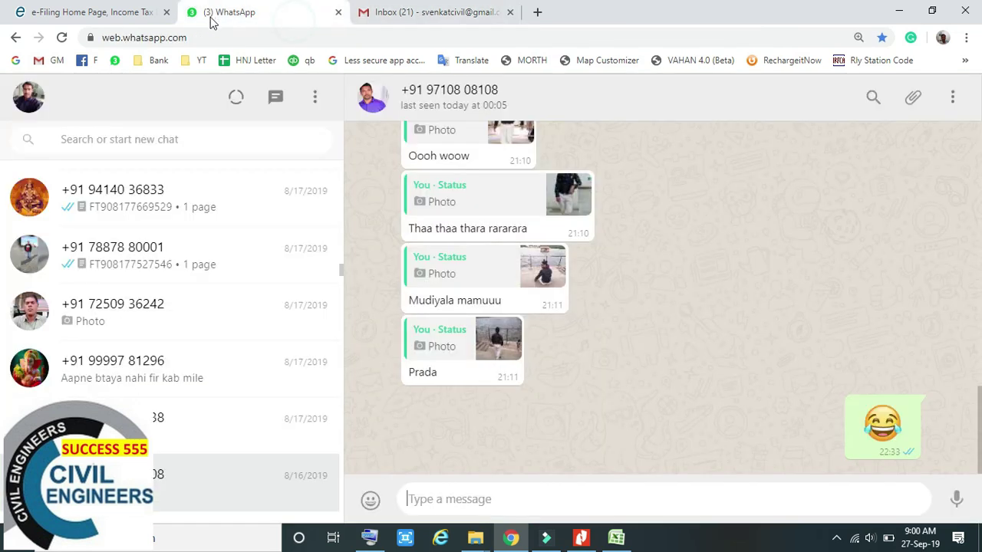
left_click(98, 11)
left_click(592, 541)
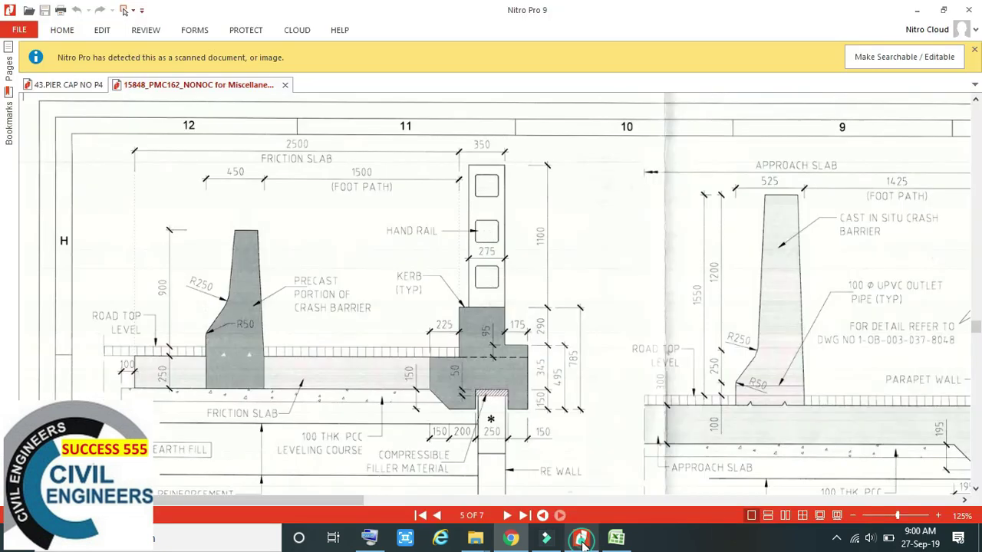
scroll(286, 219, "down", 2)
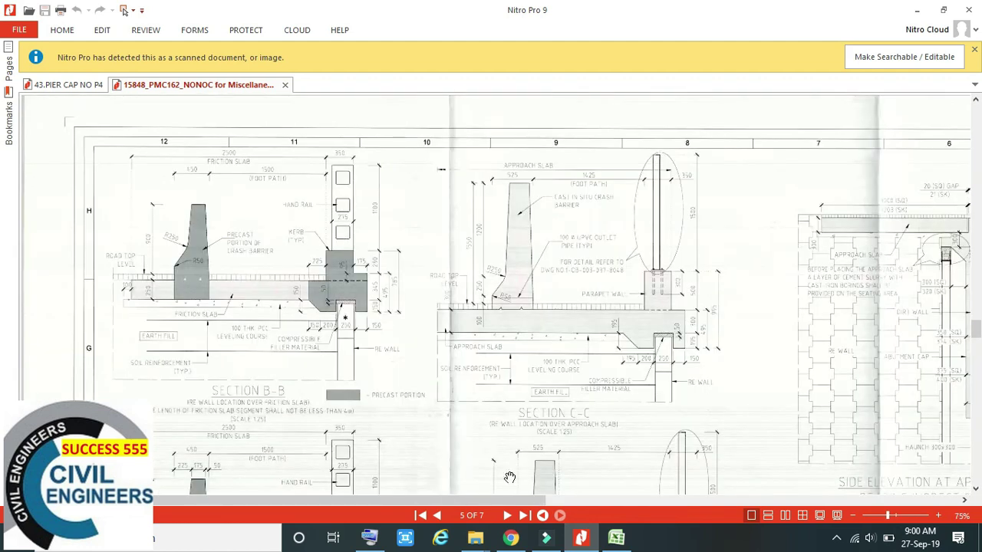
left_click(513, 540)
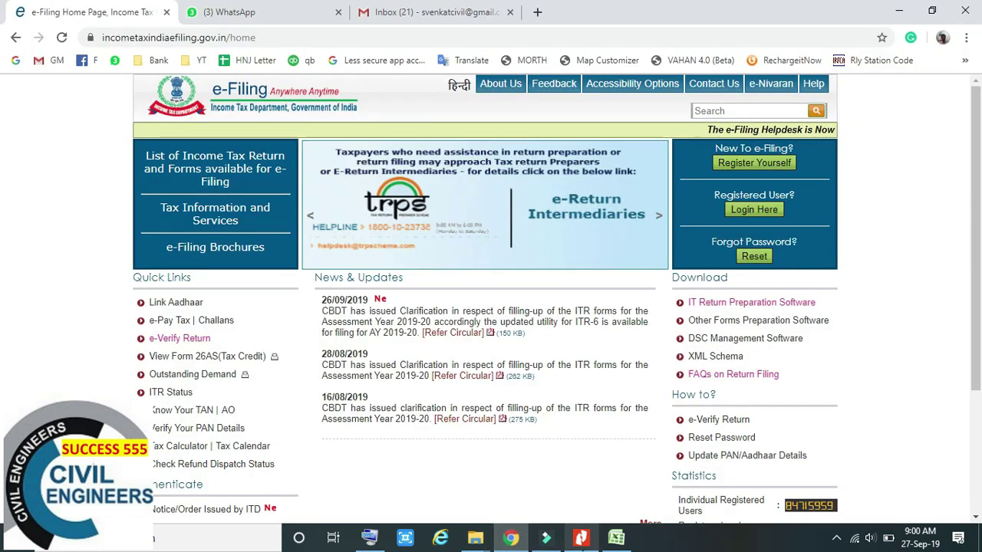
left_click(581, 539)
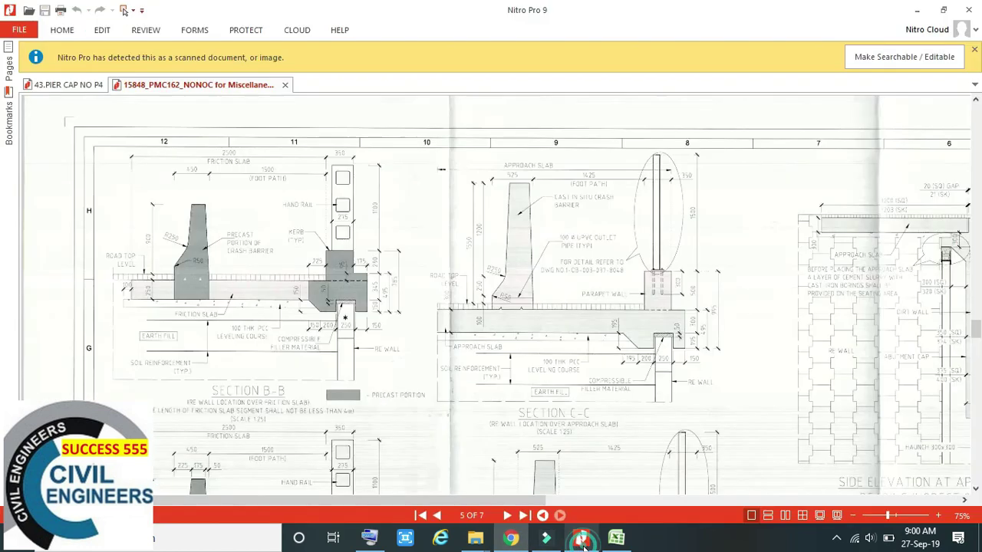
left_click(512, 539)
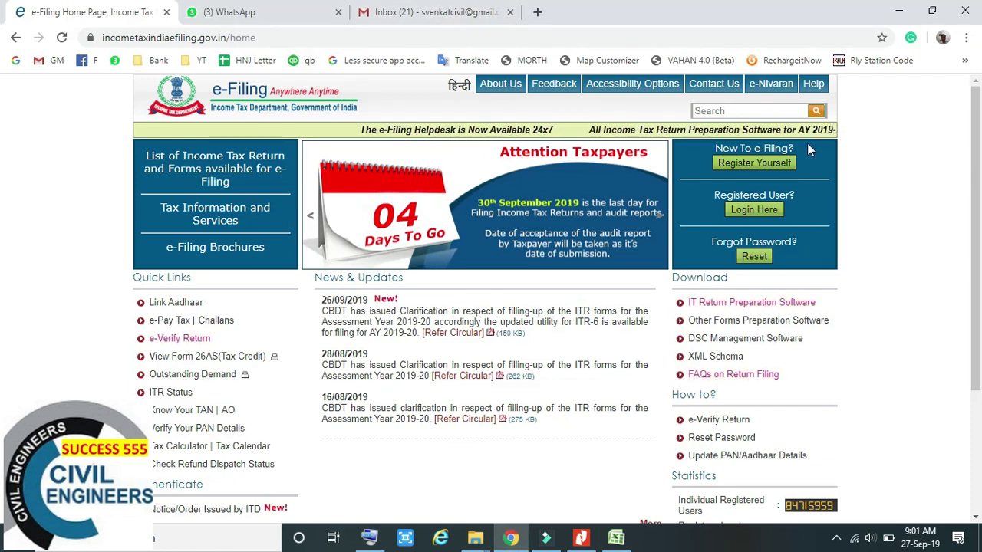
scroll(404, 321, "down", 3)
scroll(859, 159, "up", 3)
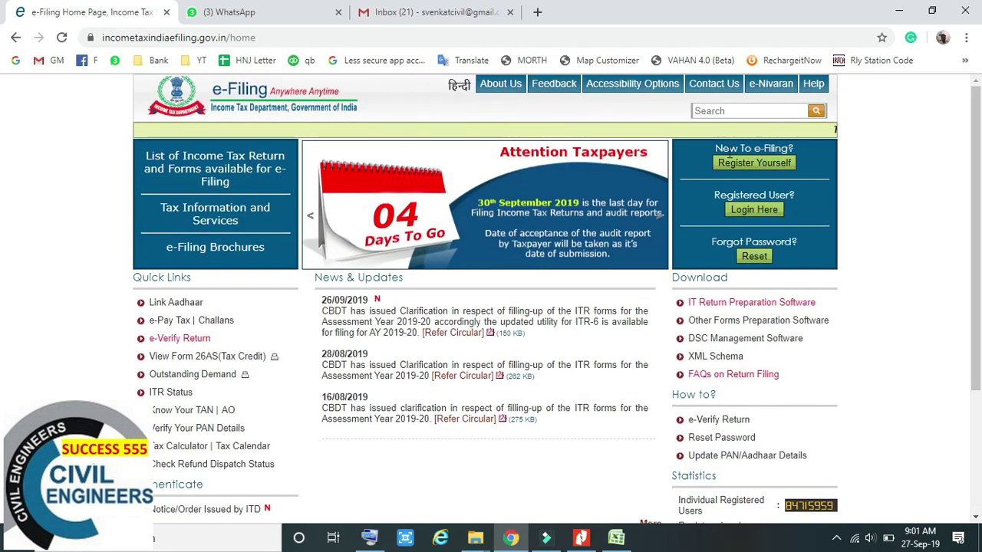
left_click(368, 539)
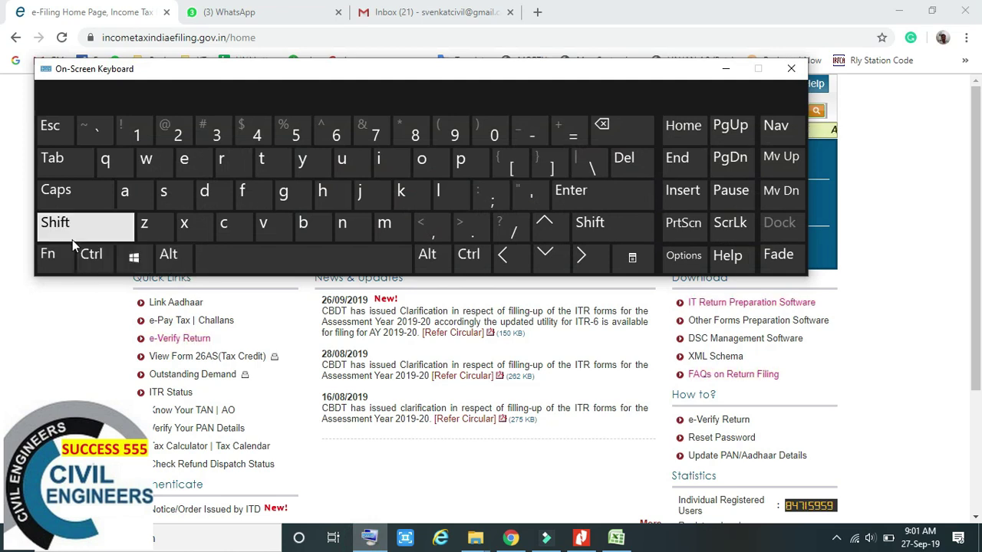
Step: Start a Win+Shift+S snip from the On-Screen Keyboard, then move the keyboard lower
left_click(134, 261)
left_click(91, 232)
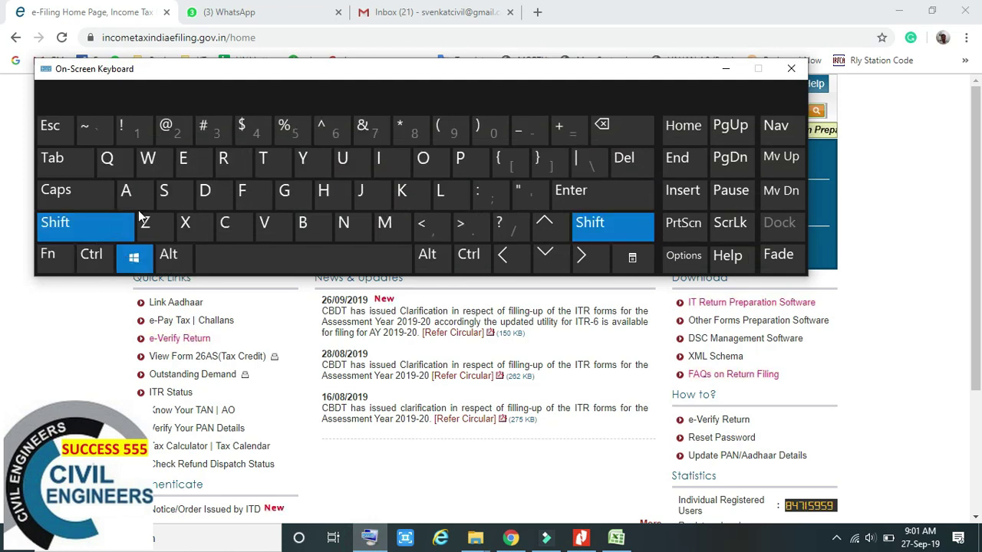
left_click(168, 198)
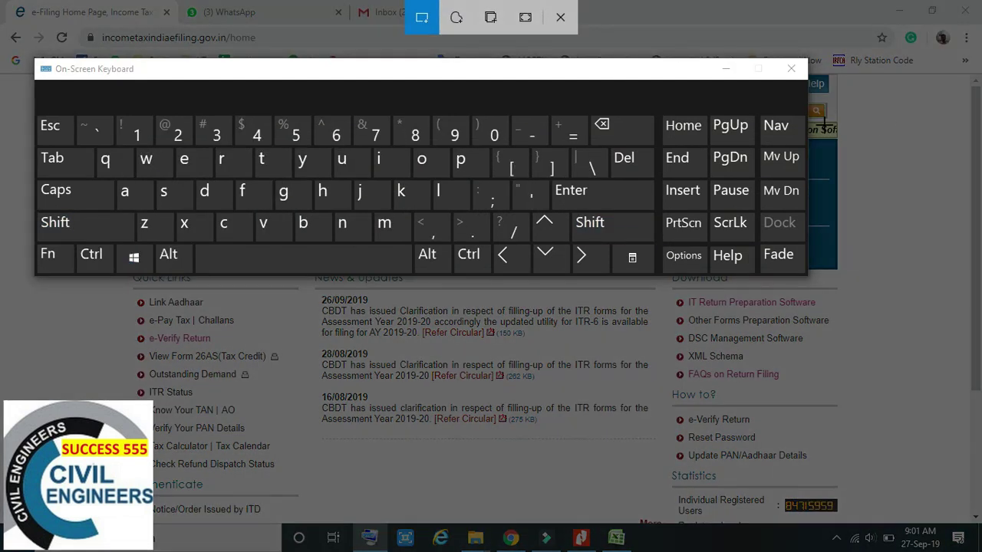
left_click_drag(606, 44, 903, 375)
left_click_drag(679, 80, 546, 268)
left_click_drag(551, 303, 873, 351)
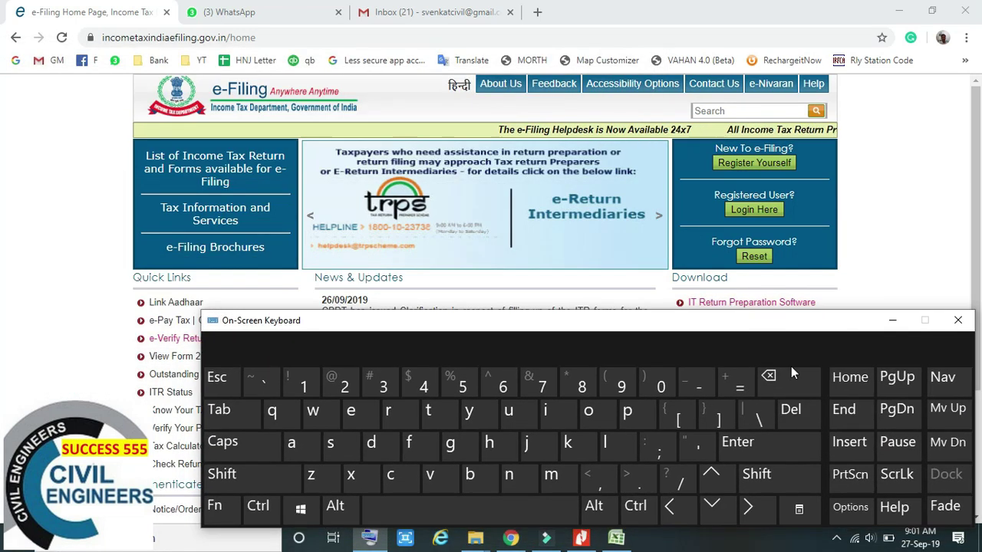
Step: Snip the Register, Login and Reset Password panel and switch to the WhatsApp chat
left_click(306, 512)
left_click(263, 479)
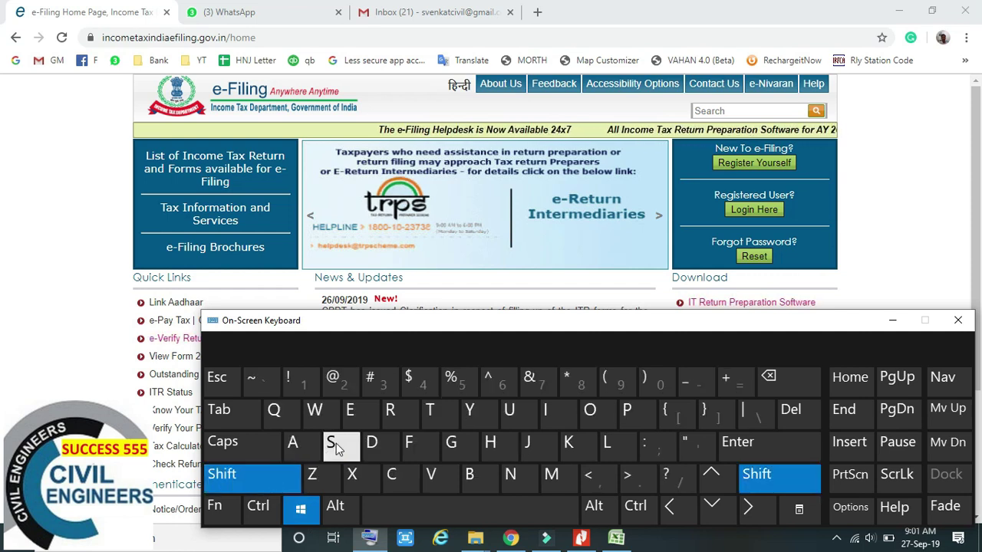
left_click(329, 445)
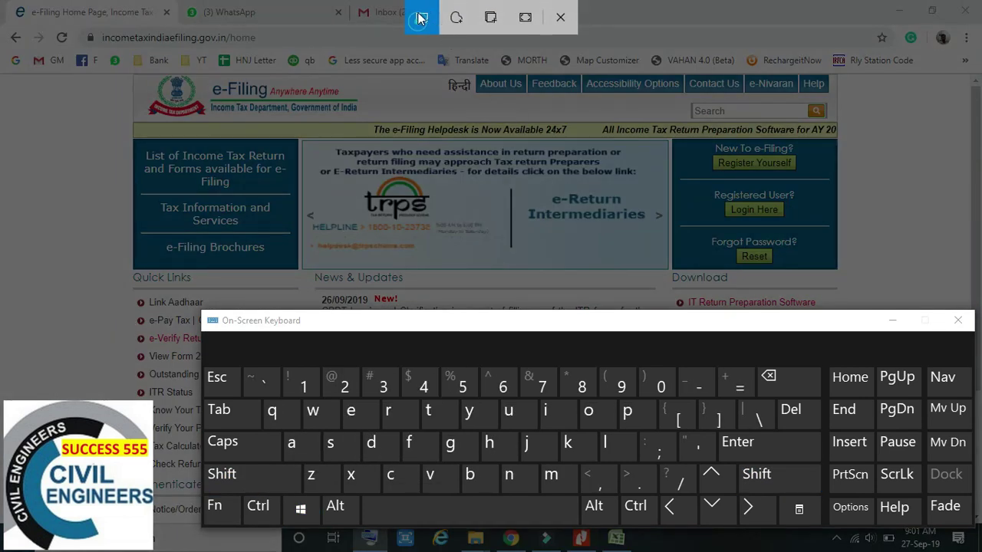
left_click_drag(610, 112, 899, 290)
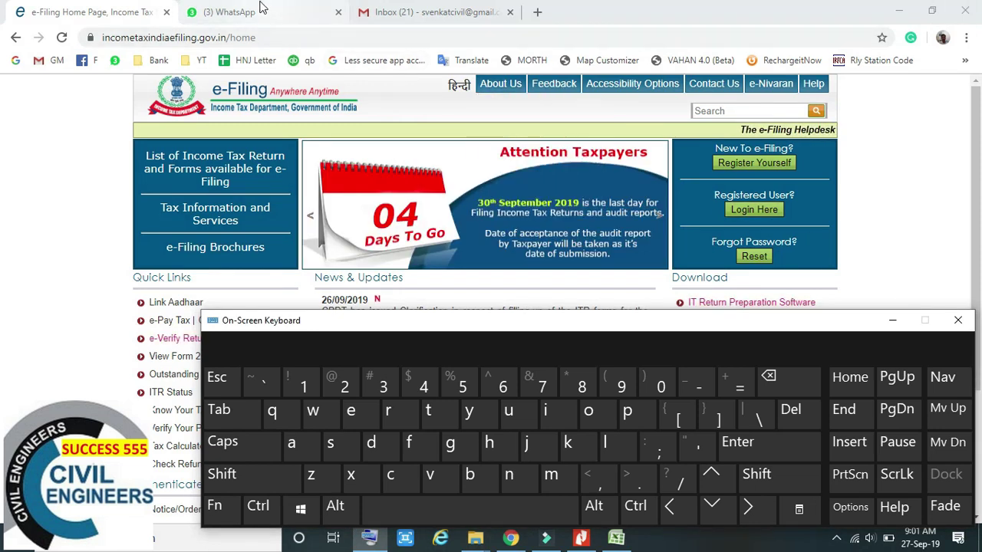
left_click(261, 13)
left_click(749, 251)
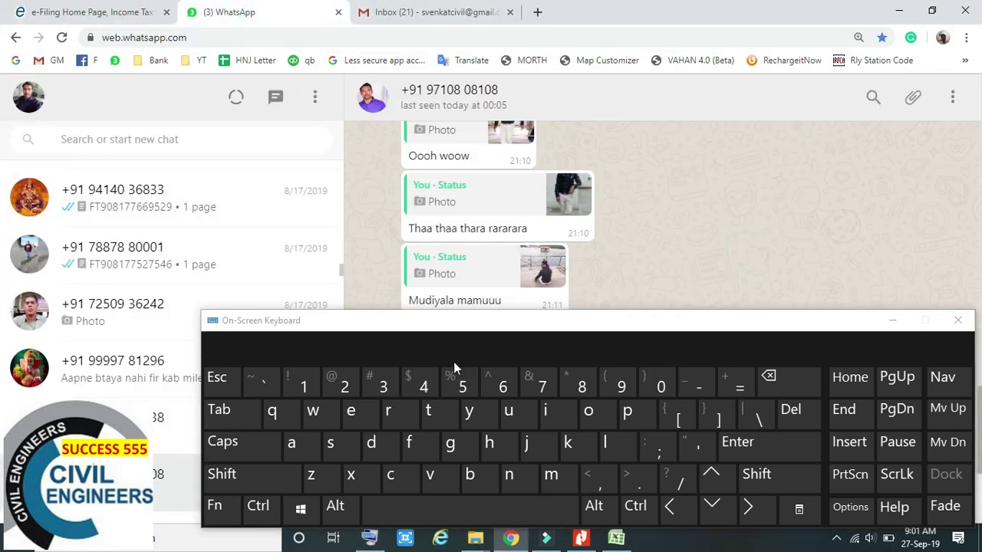
left_click_drag(420, 326, 421, 181)
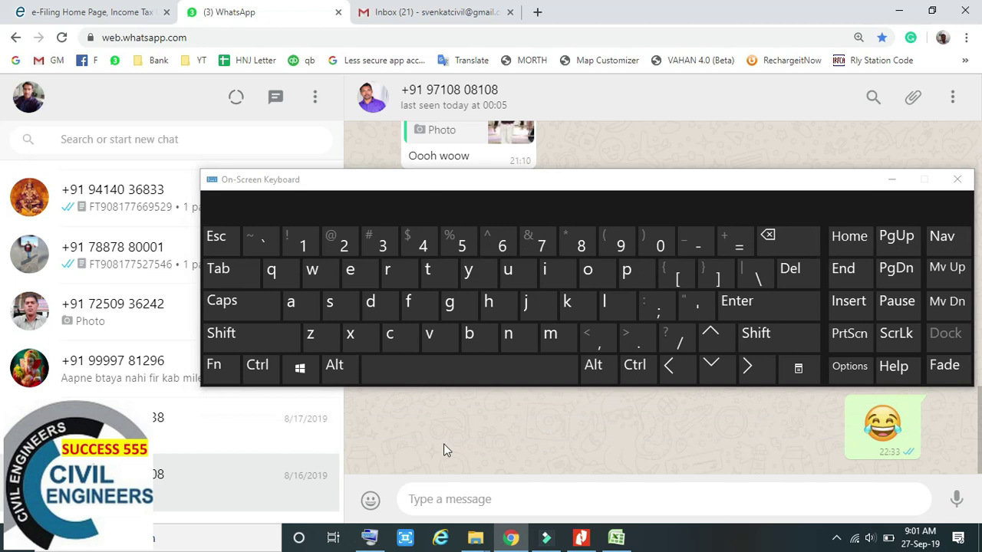
left_click(462, 495)
key("ctrl+v")
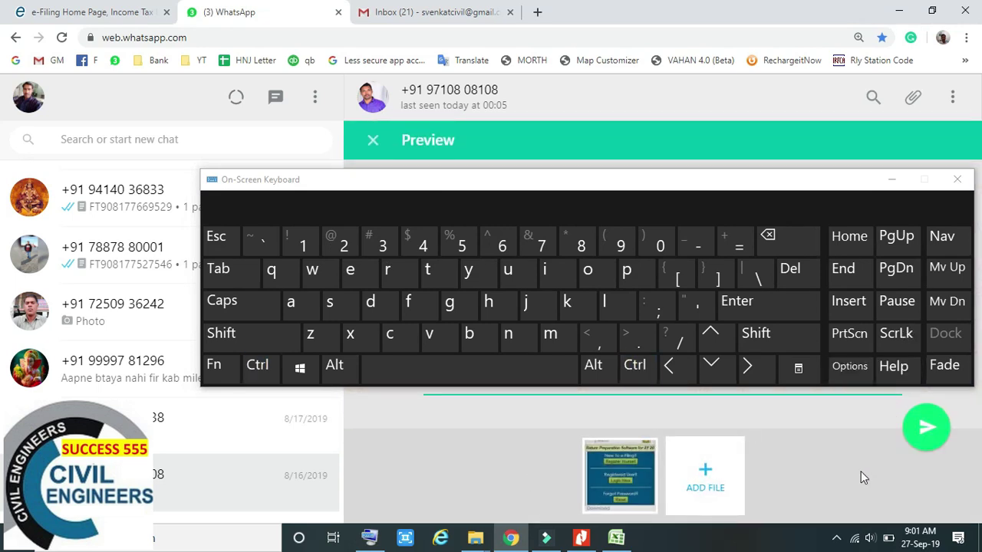
key("Escape")
left_click(634, 365)
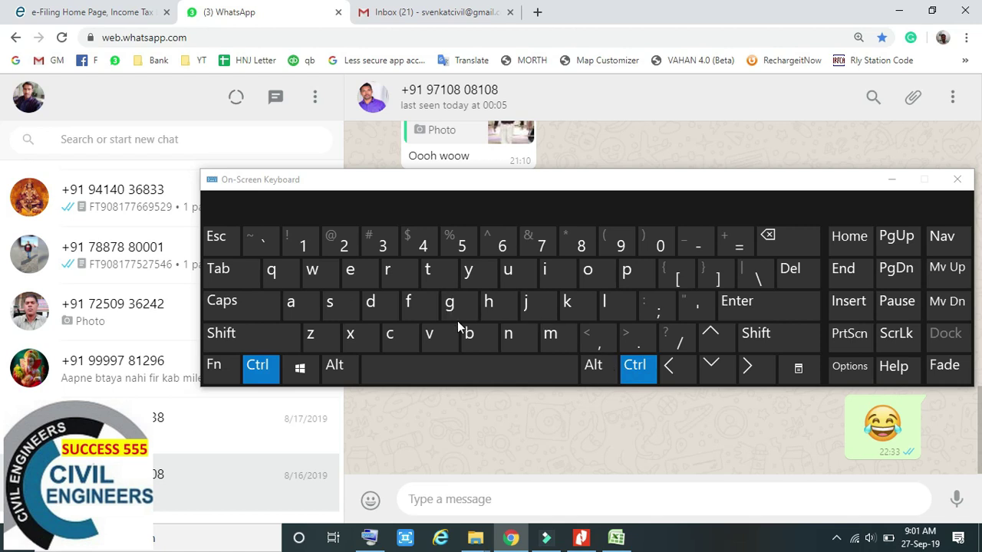
left_click(431, 334)
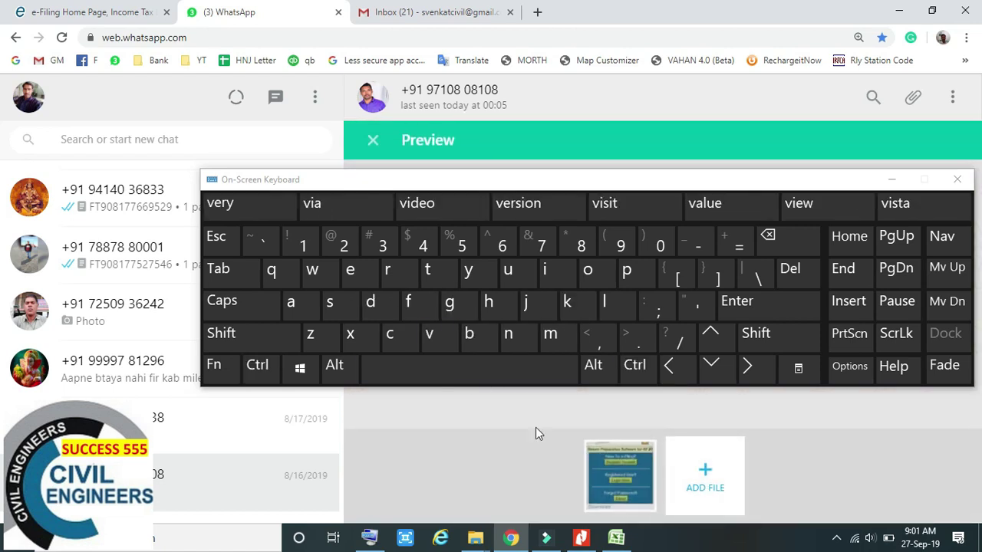
left_click_drag(808, 184, 700, 205)
key("Escape")
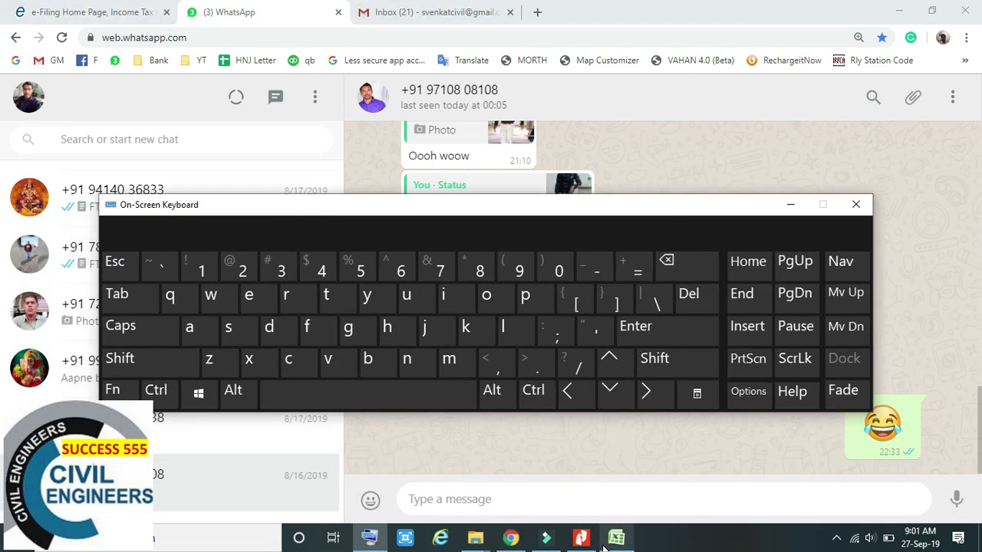
Step: Change screen recorder options from the system tray, then bring Nitro Pro's bridge drawing forward
mouse_move(616, 538)
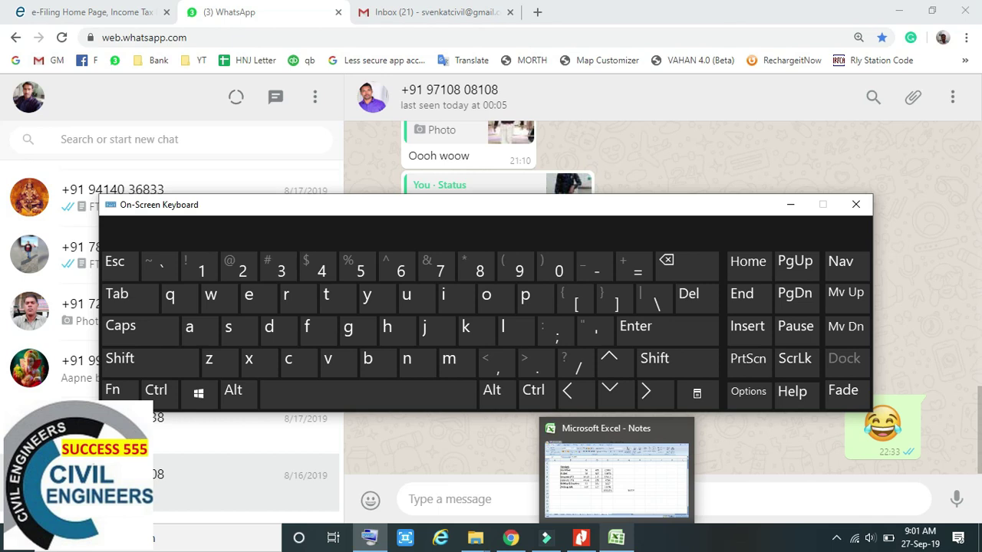
left_click(836, 540)
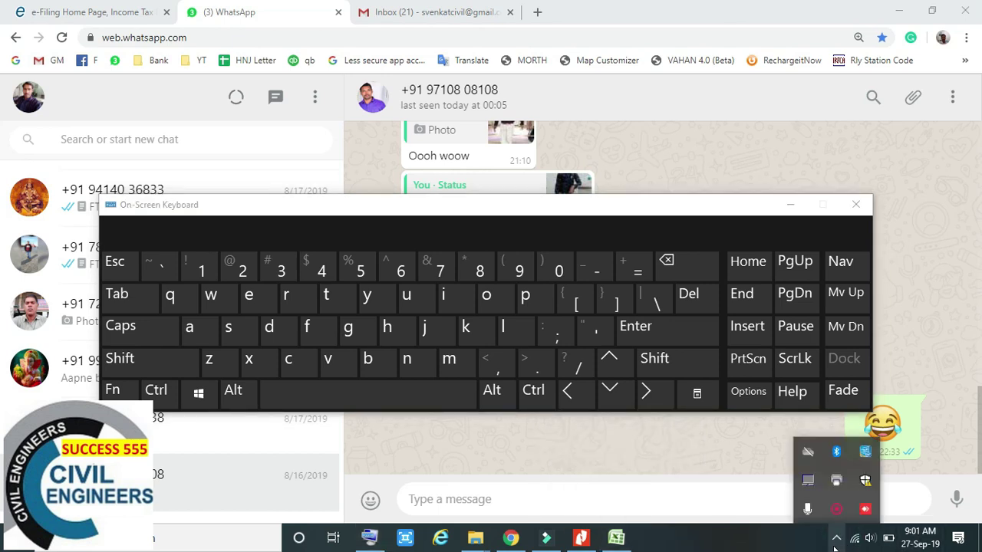
mouse_move(546, 540)
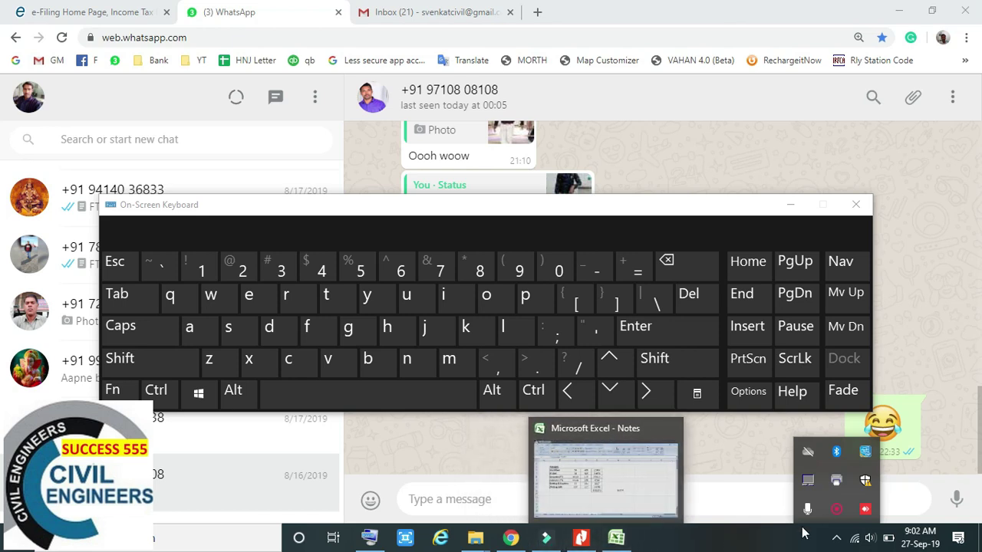
right_click(834, 515)
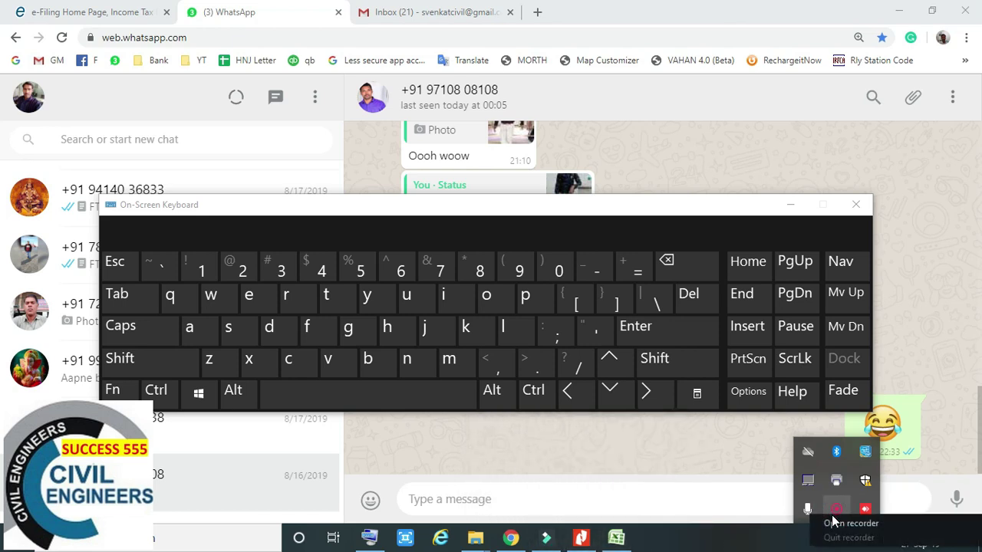
left_click(847, 524)
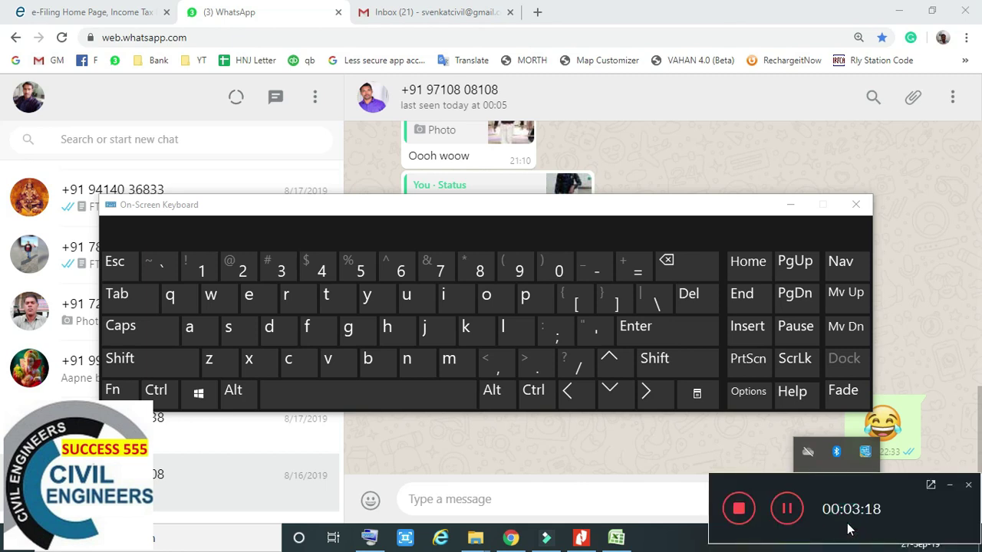
left_click(950, 486)
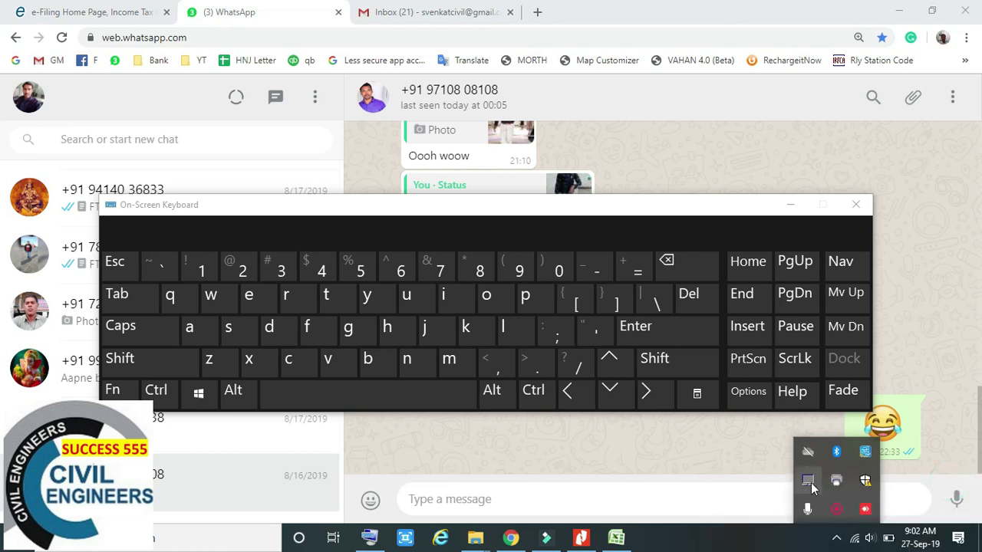
left_click(546, 538)
left_click(577, 540)
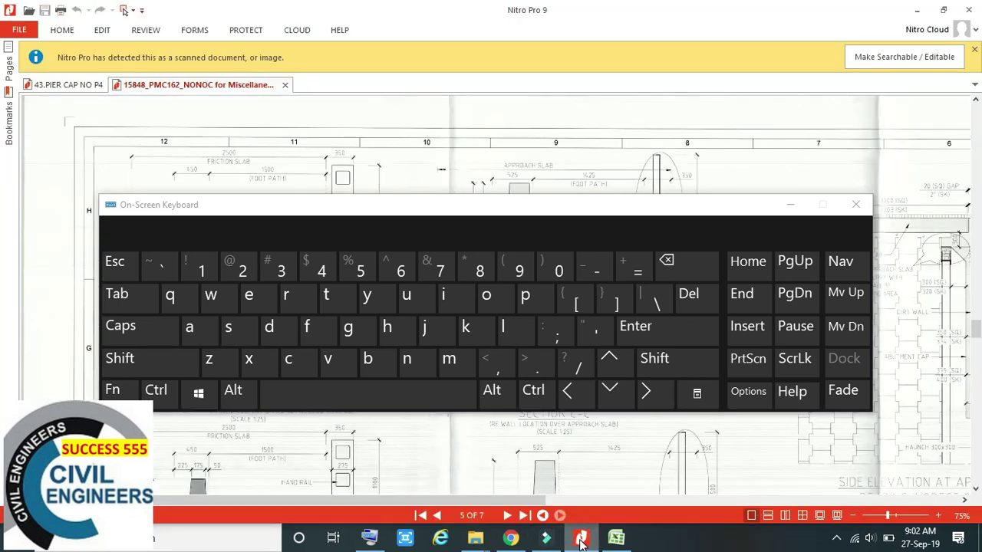
Step: Close the On-Screen Keyboard and take full-screen and window snips of Nitro Pro
left_click(790, 204)
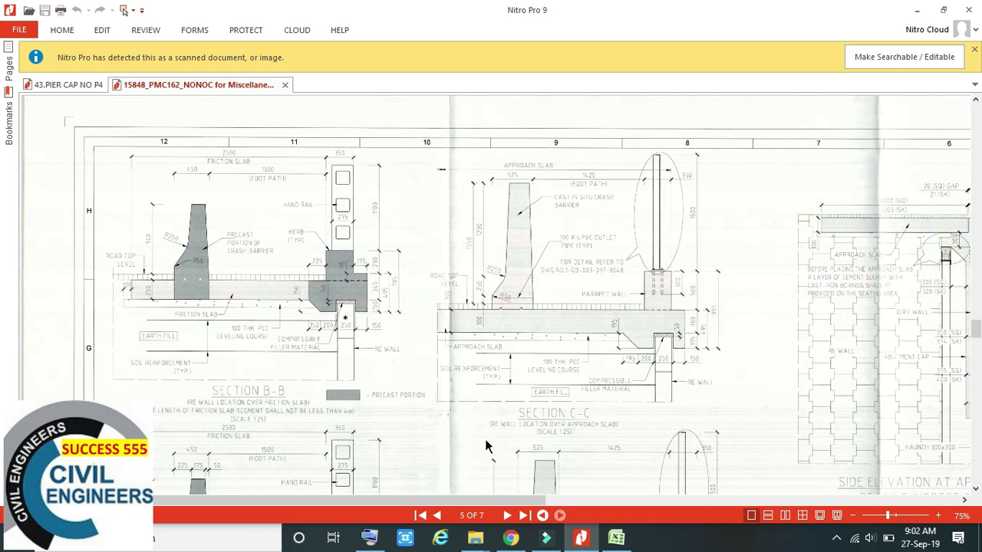
key("super+shift+s")
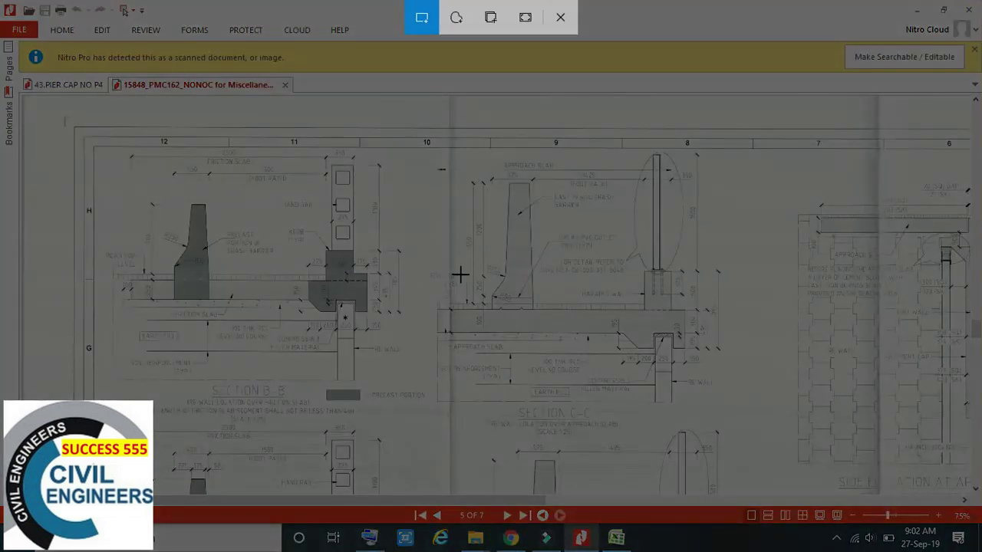
left_click(525, 19)
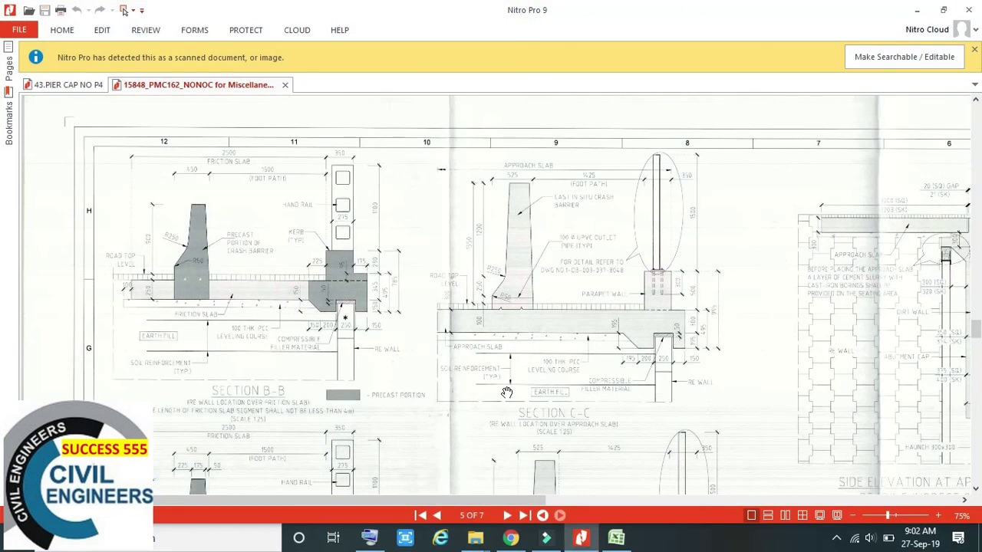
key("super+shift+s")
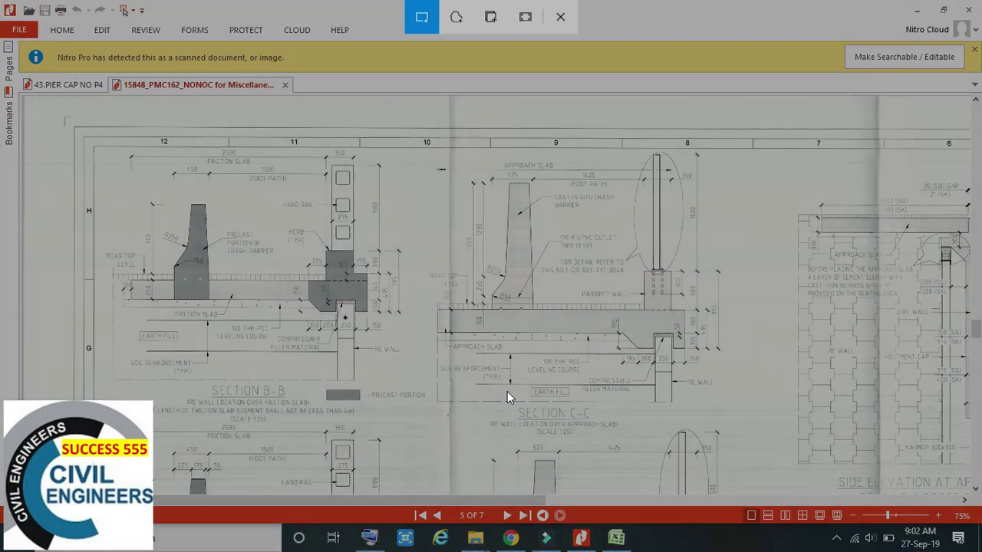
left_click(489, 17)
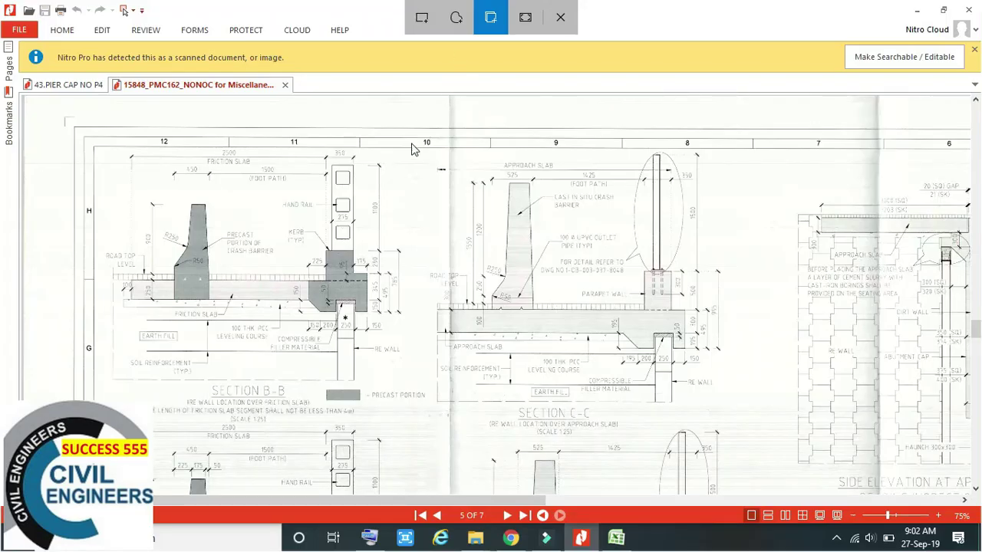
left_click(412, 148)
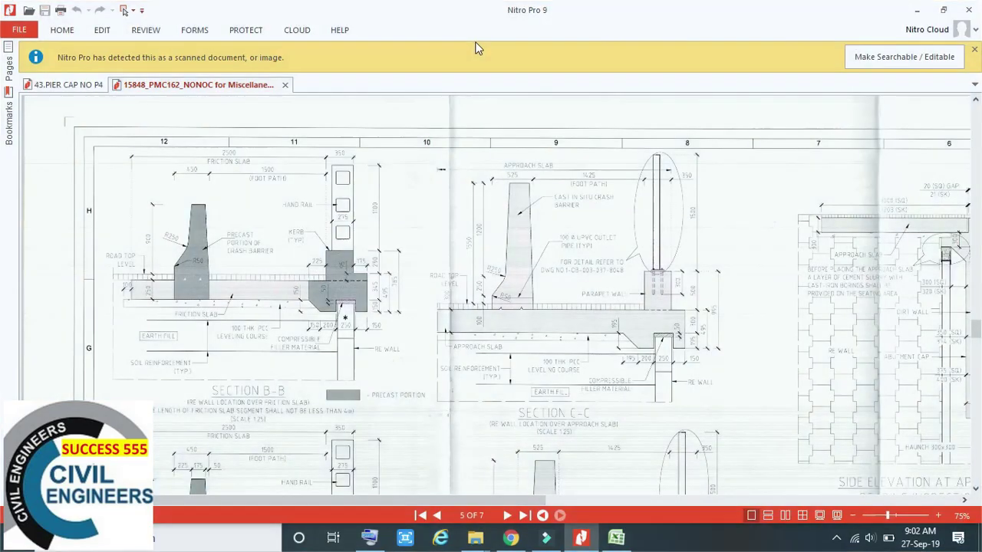
Step: Take a freeform snip tracing around the crash barrier detail
key("super+shift+s")
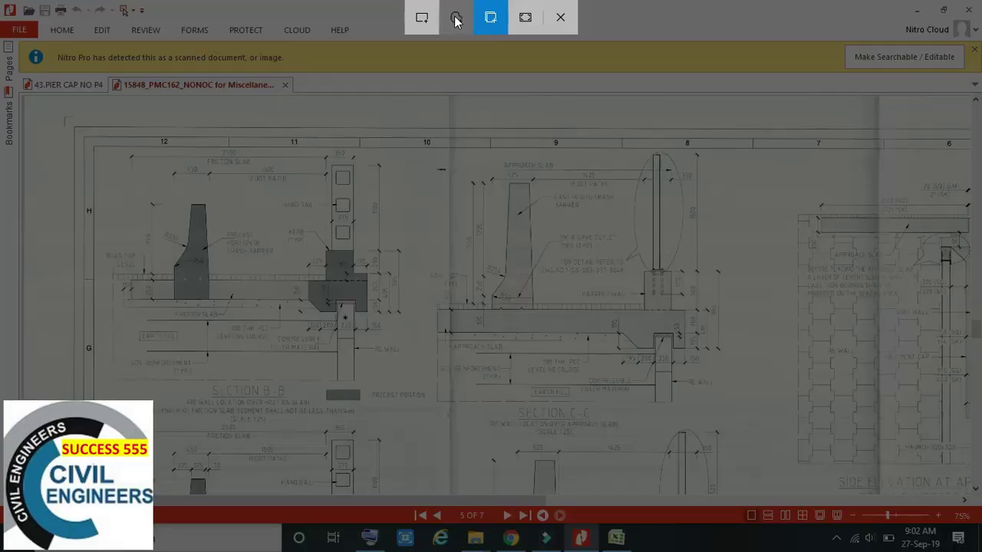
left_click(456, 20)
mouse_move(75, 371)
left_mouse_down()
mouse_move(109, 312)
mouse_move(204, 219)
mouse_move(299, 295)
mouse_move(262, 339)
mouse_move(285, 337)
mouse_move(397, 396)
mouse_move(348, 469)
mouse_move(221, 500)
mouse_move(190, 485)
left_mouse_up()
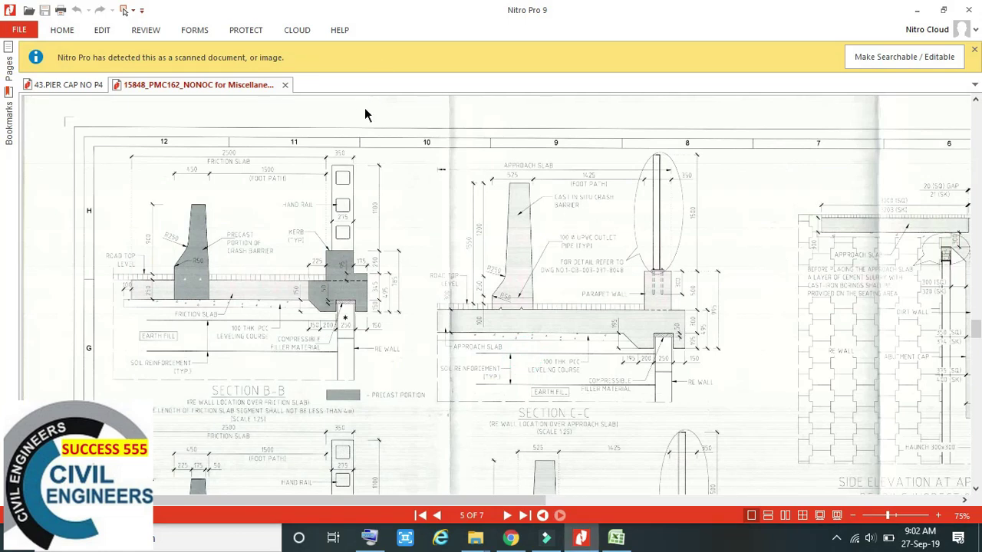
key("super+shift+s")
Step: Freeform-snip around Section B-B, then trace another snip around the Section C-C approach slab
left_click(457, 16)
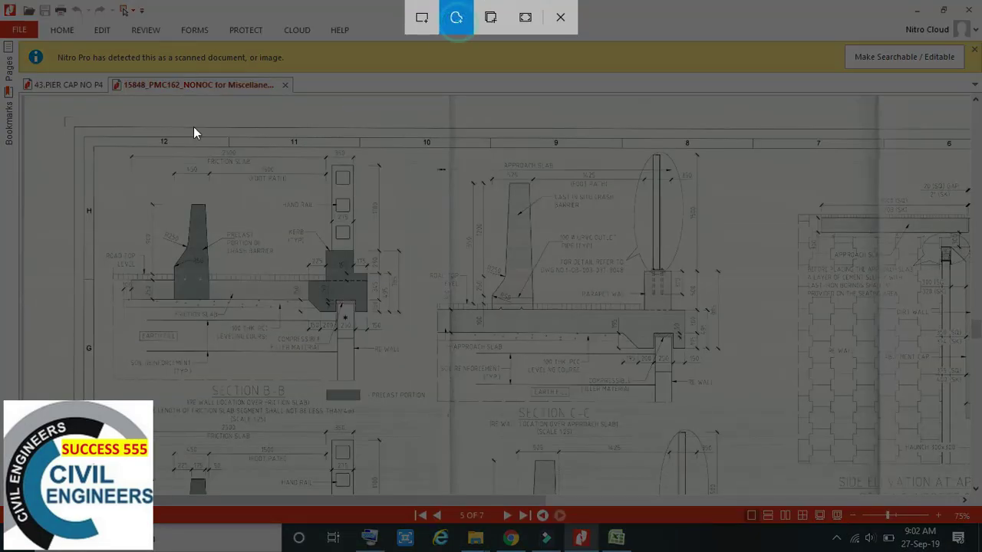
mouse_move(94, 161)
left_mouse_down()
mouse_move(285, 123)
mouse_move(263, 406)
mouse_move(65, 201)
mouse_move(595, 171)
mouse_move(883, 391)
mouse_move(496, 193)
mouse_move(171, 402)
mouse_move(723, 300)
mouse_move(555, 145)
mouse_move(511, 465)
mouse_move(299, 102)
mouse_move(700, 392)
mouse_move(805, 376)
mouse_move(815, 126)
left_mouse_up()
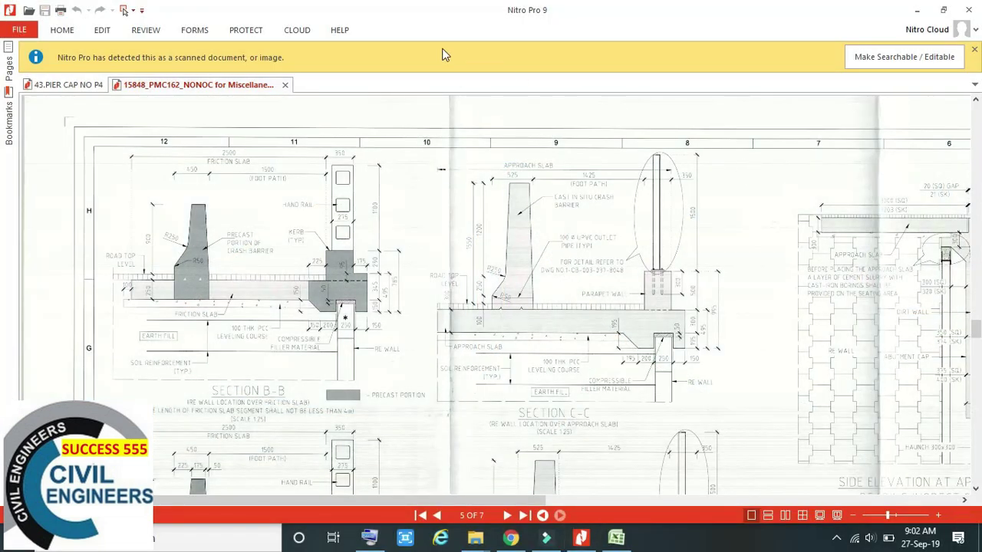
key("super+shift+s")
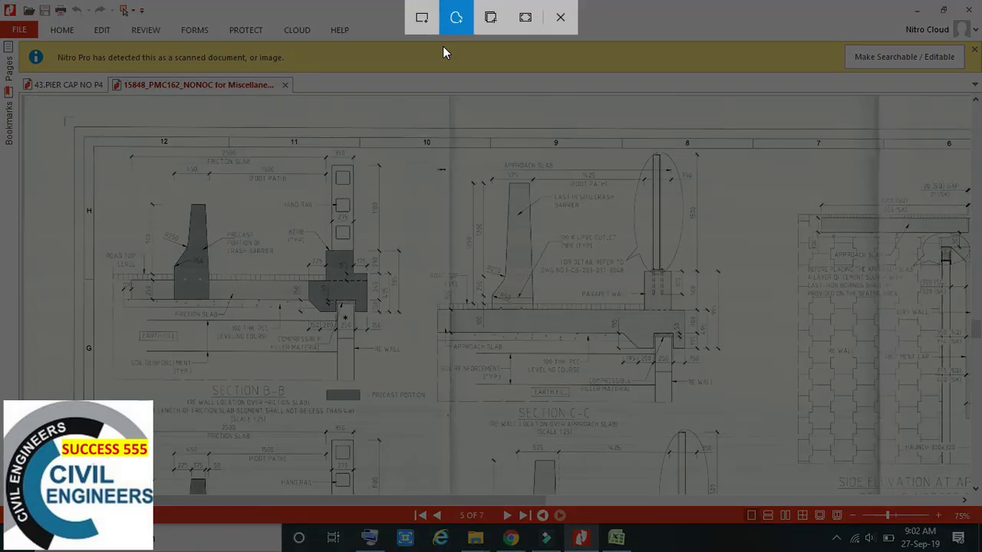
mouse_move(420, 178)
left_mouse_down()
mouse_move(717, 251)
mouse_move(706, 382)
mouse_move(436, 366)
mouse_move(406, 159)
mouse_move(100, 138)
mouse_move(49, 359)
mouse_move(241, 393)
mouse_move(391, 329)
mouse_move(419, 183)
left_mouse_up()
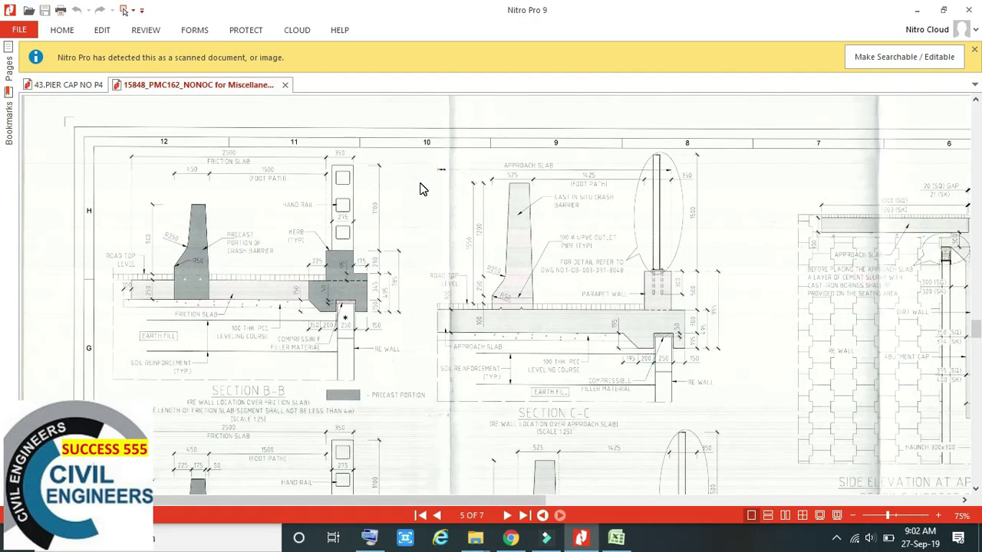
Step: Paste the Section B-B and C-C snip into the WhatsApp chat and close the preview unsent
left_click(510, 538)
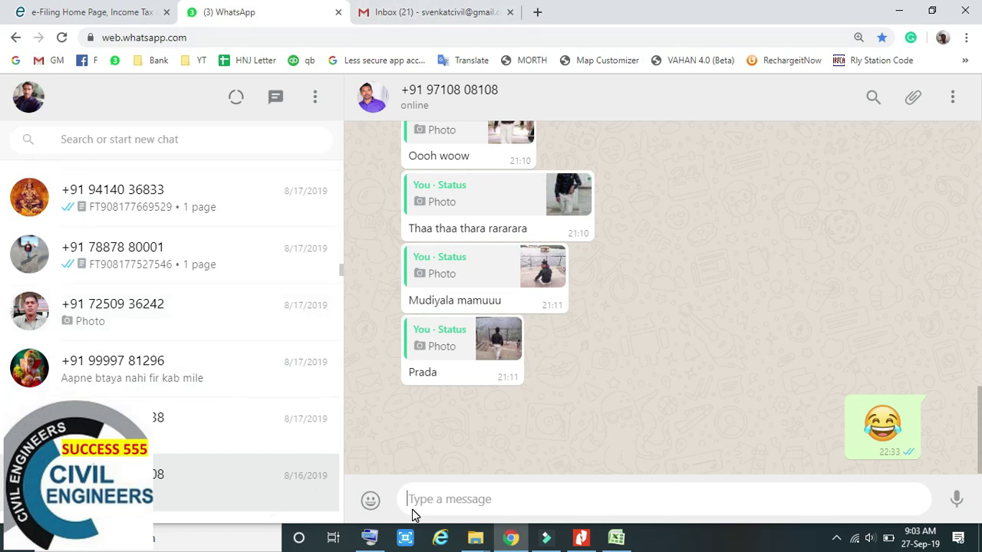
key("ctrl+v")
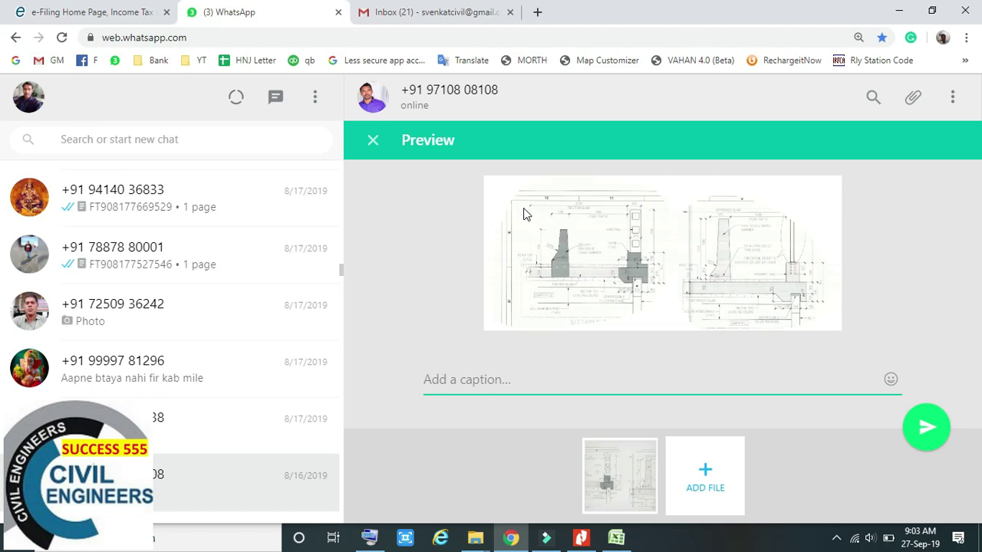
key("Escape")
Step: Return to Nitro Pro and scroll down to the Section B-B retaining wall detail on page 5
left_click(582, 538)
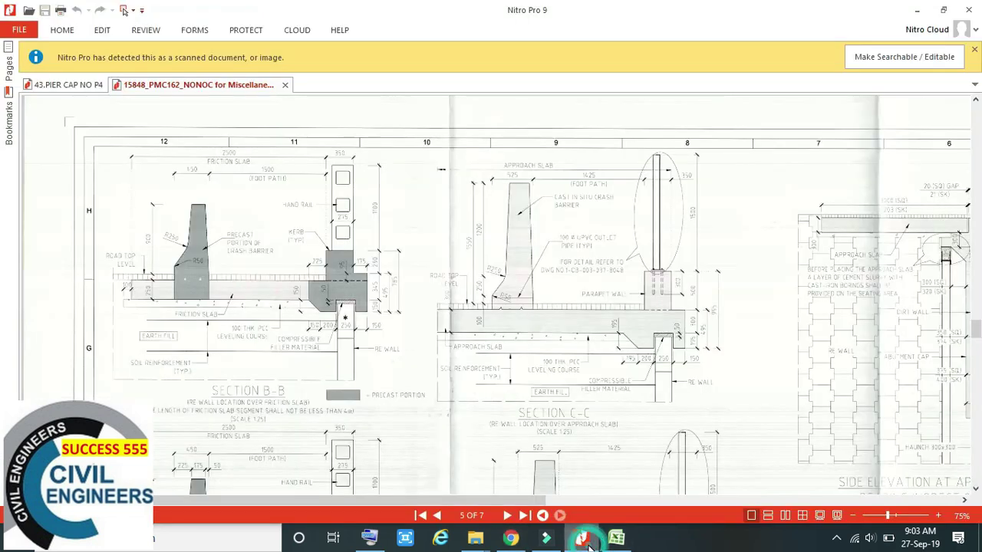
scroll(635, 359, "down", 3)
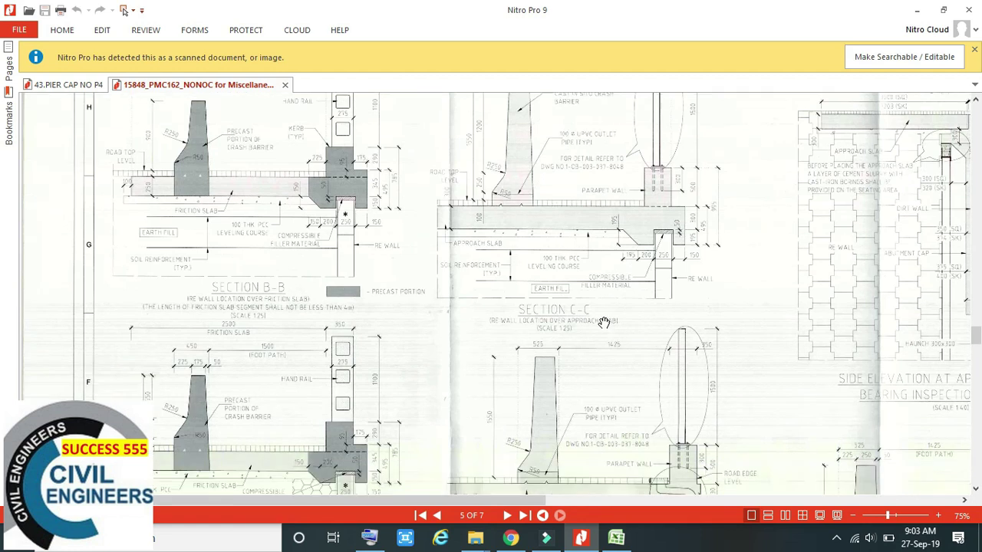
scroll(603, 323, "down", 2)
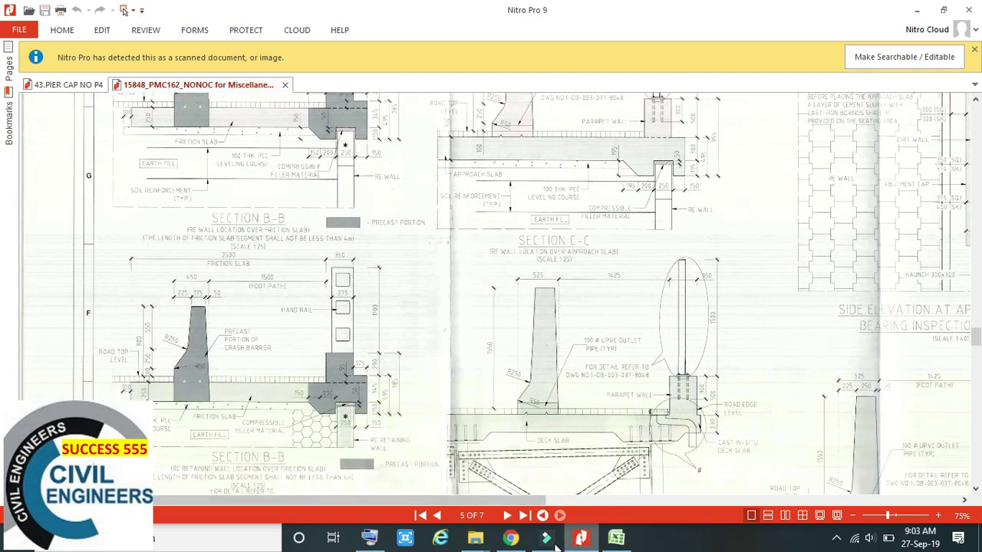
Step: Reopen the on-screen keyboard, start a Win+Shift+S snip, then cancel the snip overlay
left_click(369, 539)
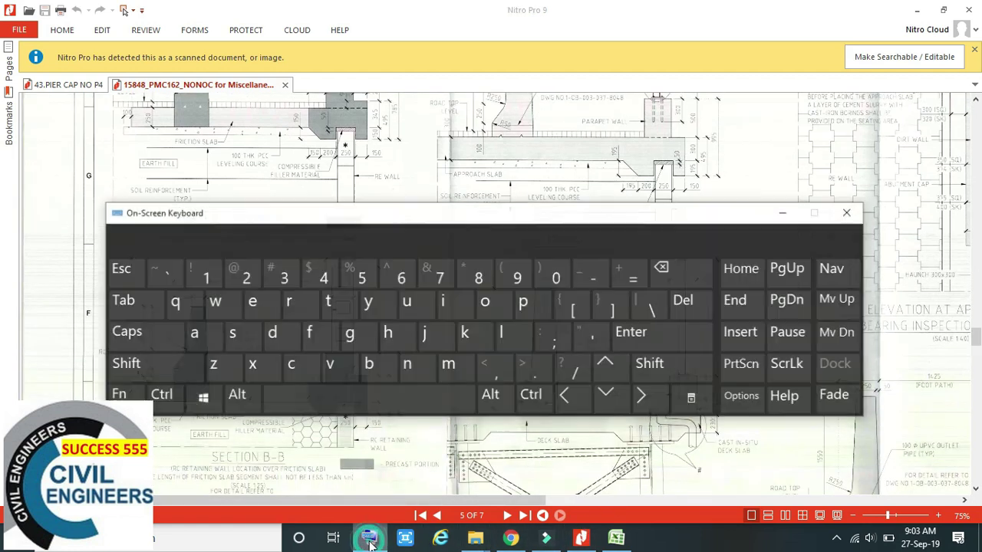
left_click(159, 370)
left_click(234, 330)
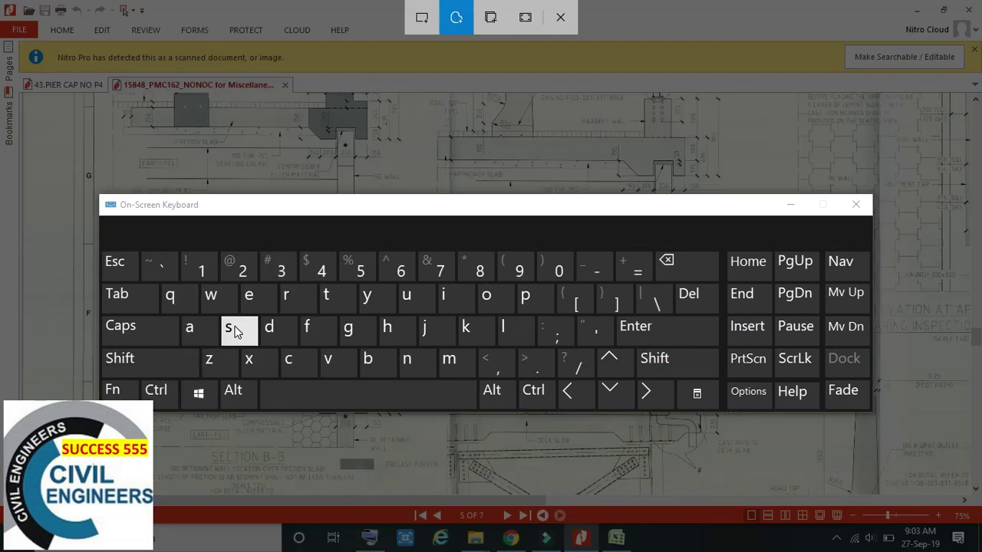
left_click(815, 243)
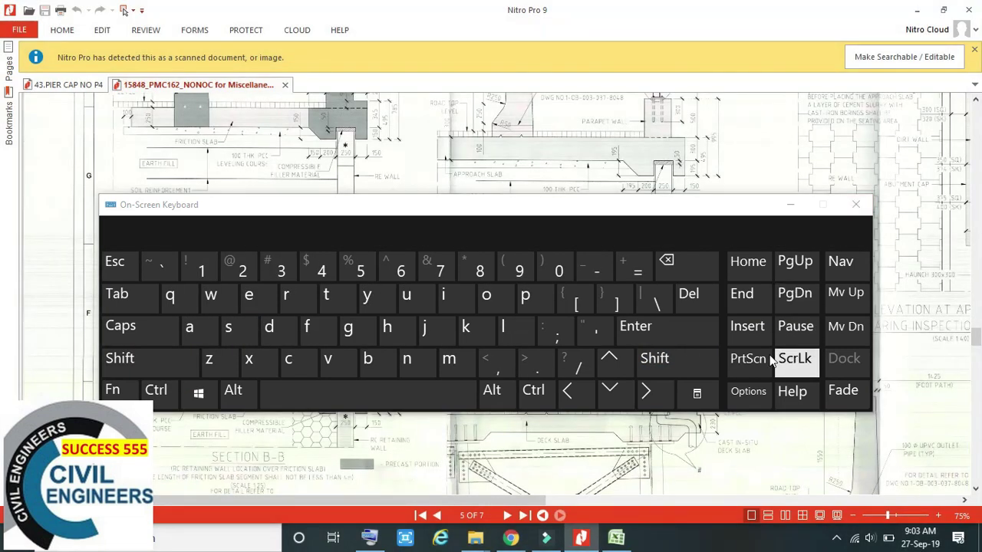